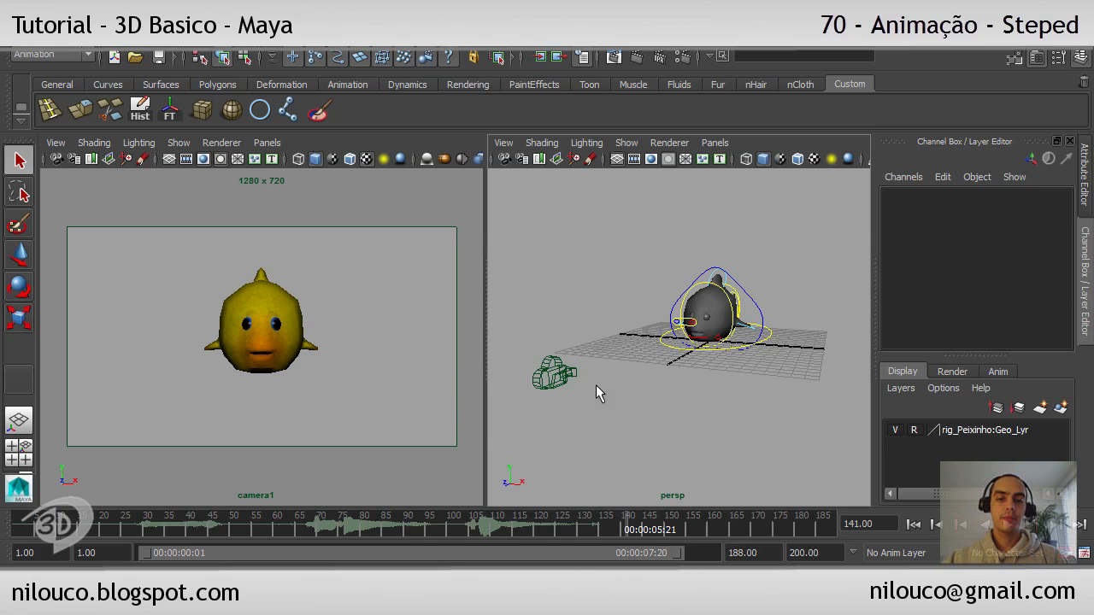
- Move the fish's master control below the camera frame to X -7.167, Y -13.816, rotate it, and key all its channels at frame 1
{"action": "left_click", "coordinate": [772, 344]}
{"action": "left_click_drag", "start_coordinate": [670, 384], "coordinate": [706, 385], "text": "alt"}
{"action": "key", "text": "w"}
{"action": "left_click_drag", "start_coordinate": [766, 417], "coordinate": [684, 411]}
{"action": "key", "text": "e"}
{"action": "left_click", "coordinate": [914, 524]}
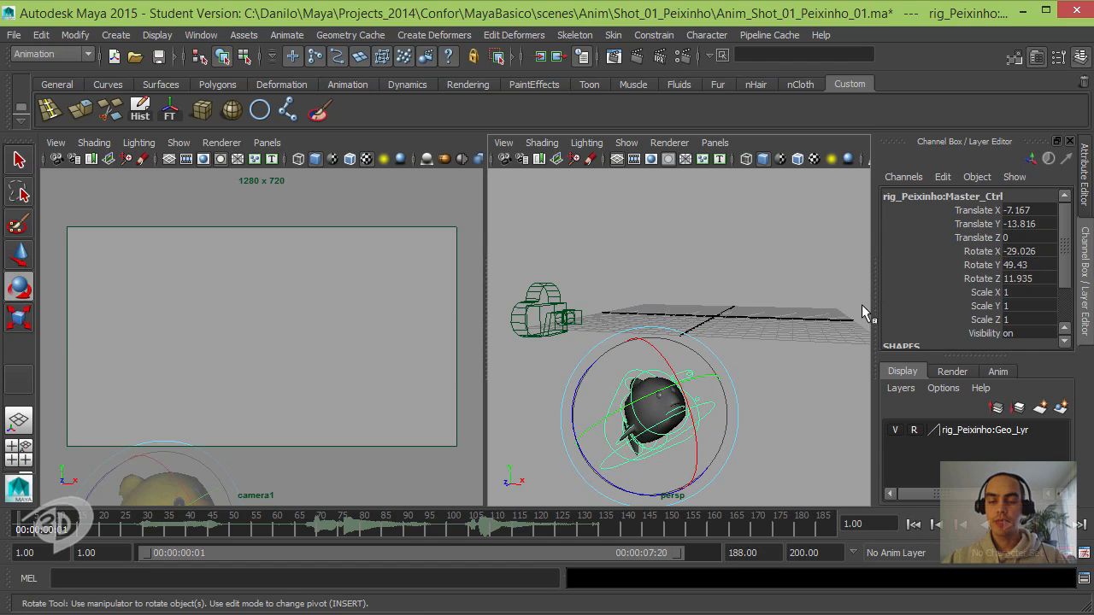
{"action": "key", "text": "s"}
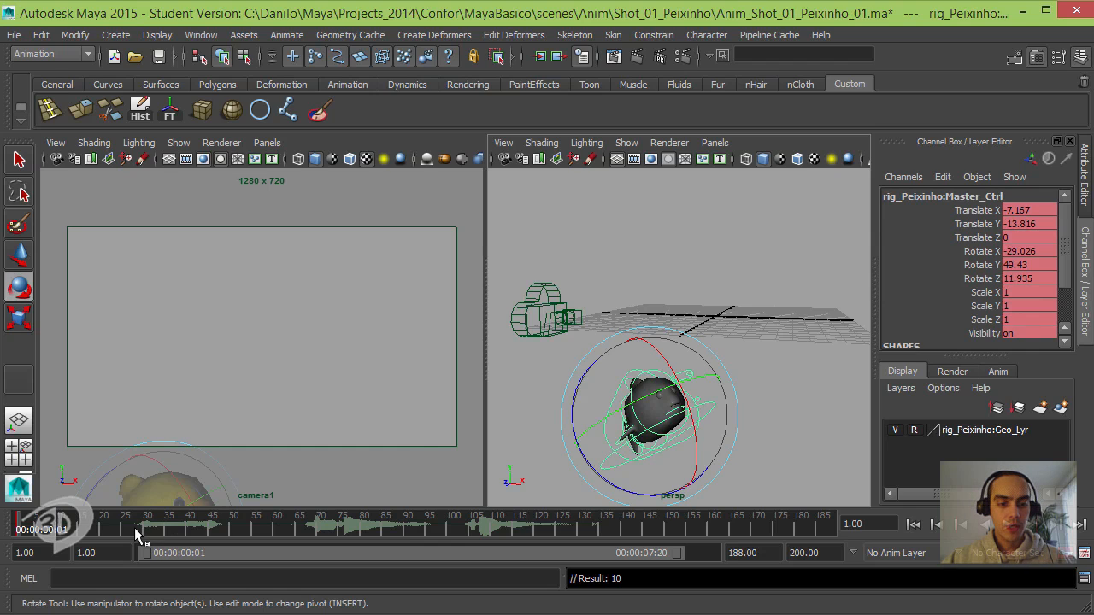
- At frame 50, move the fish into the camera view at about -1.585, -0.747, 0.988 and key its translation
{"action": "left_click_drag", "start_coordinate": [134, 527], "coordinate": [229, 530]}
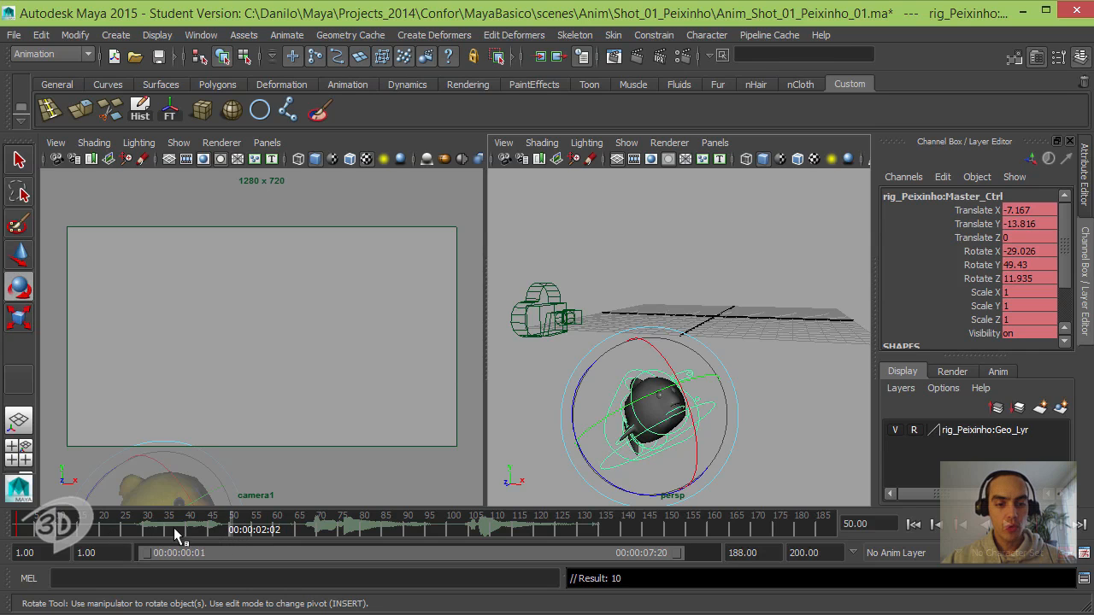
{"action": "key", "text": "w"}
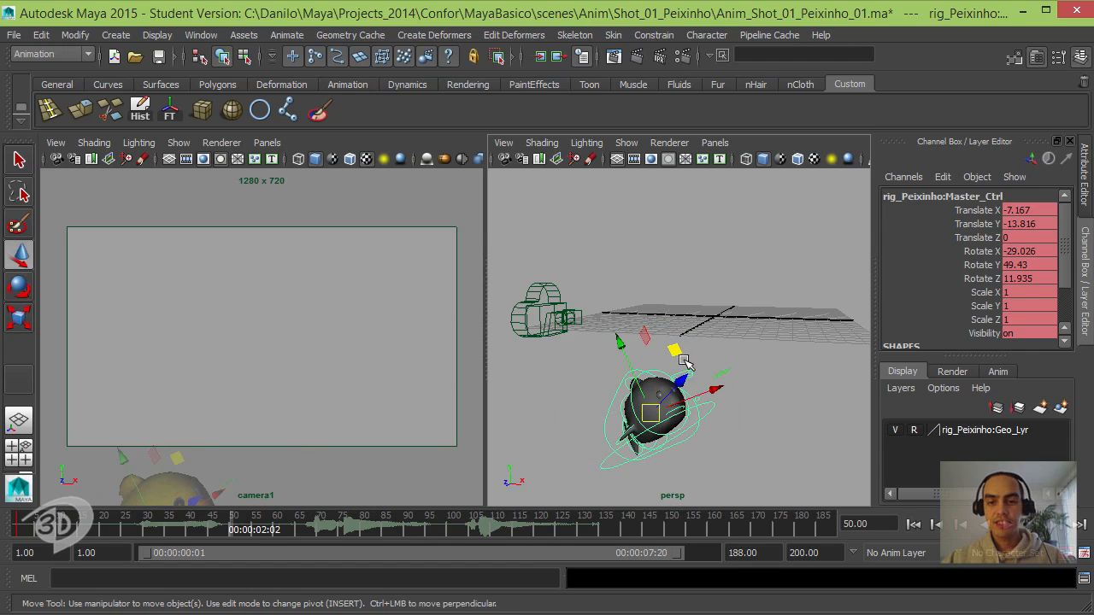
{"action": "left_click_drag", "start_coordinate": [694, 359], "coordinate": [723, 364], "text": "alt"}
{"action": "left_click_drag", "start_coordinate": [647, 407], "coordinate": [689, 304]}
{"action": "key", "text": "shift+w"}
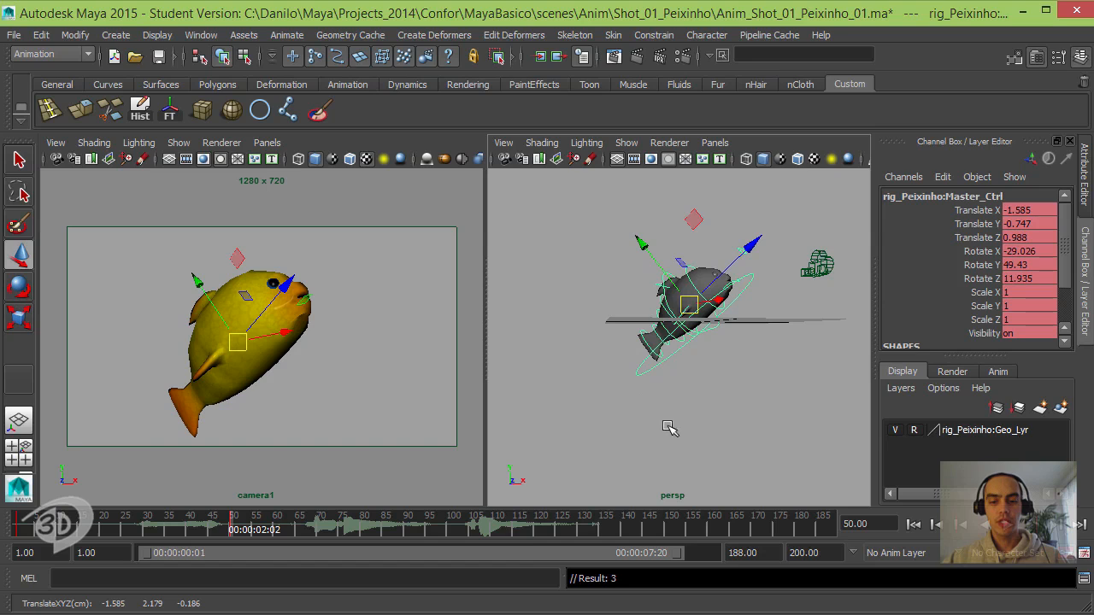
- Check the animatic for the pose, rotate the fish to about -4.534, 28.16, 15.104 at frame 50, and key its rotation
{"action": "key", "text": "alt+Tab"}
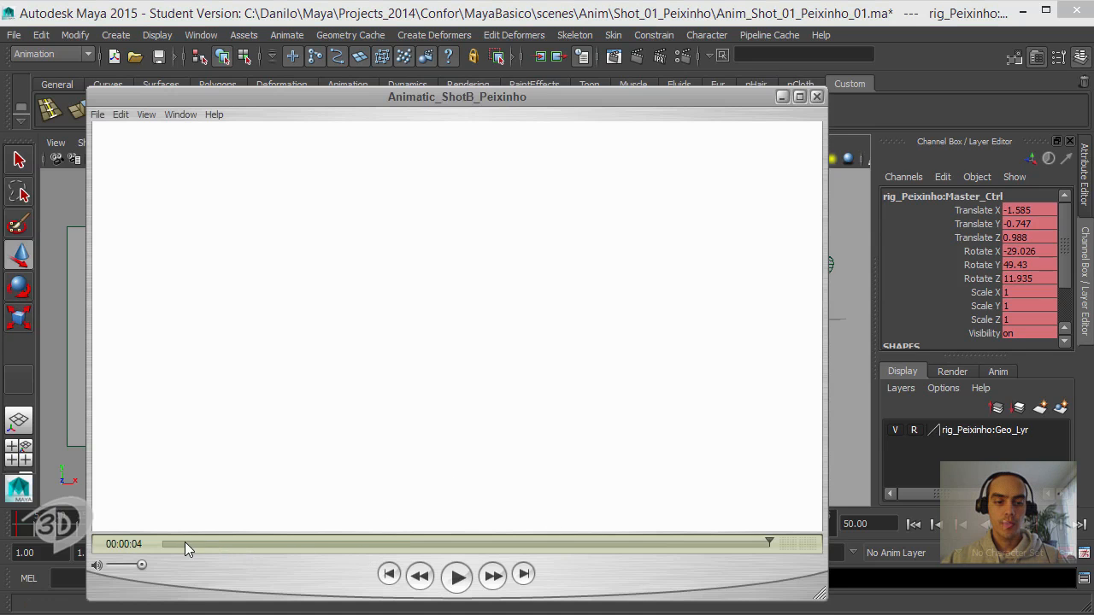
{"action": "mouse_move", "coordinate": [186, 545]}
{"action": "left_mouse_down"}
{"action": "mouse_move", "coordinate": [170, 545]}
{"action": "mouse_move", "coordinate": [257, 545]}
{"action": "left_mouse_up"}
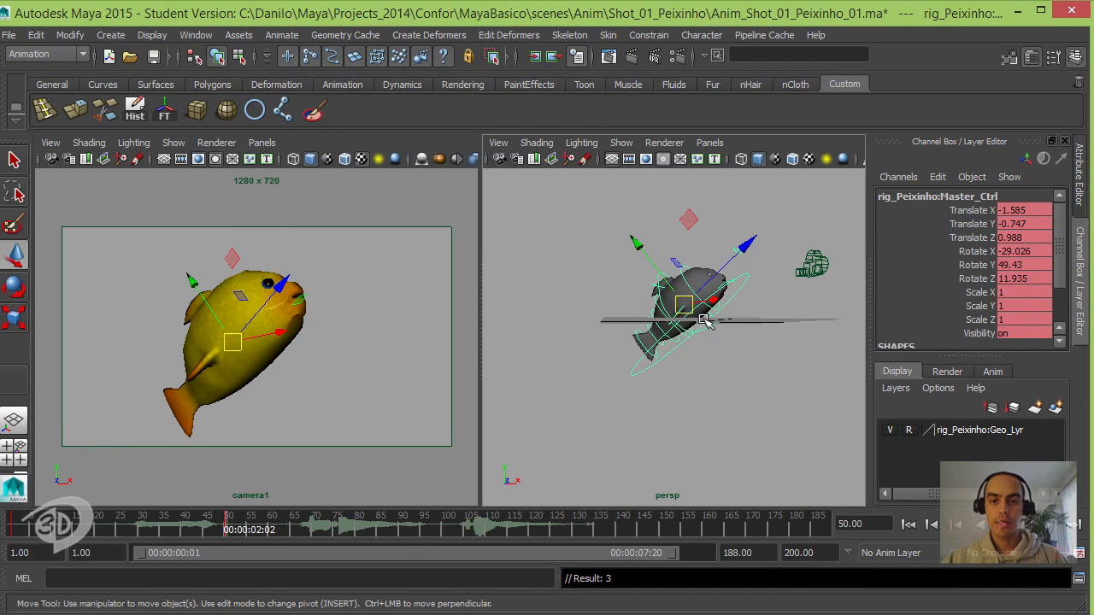
{"action": "left_click_drag", "start_coordinate": [702, 325], "coordinate": [656, 347], "text": "alt"}
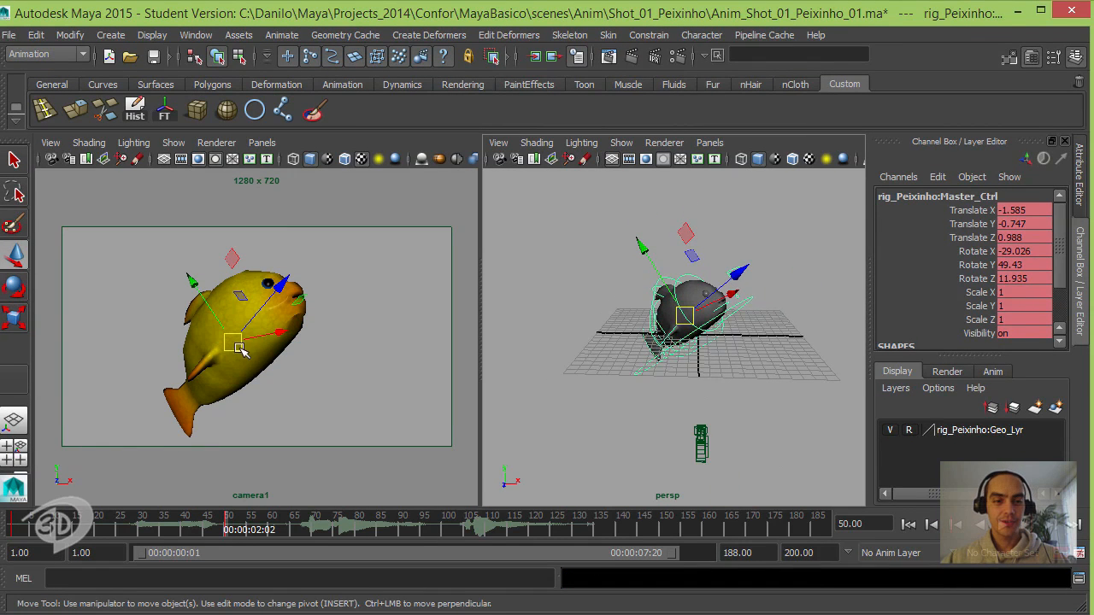
{"action": "key", "text": "e"}
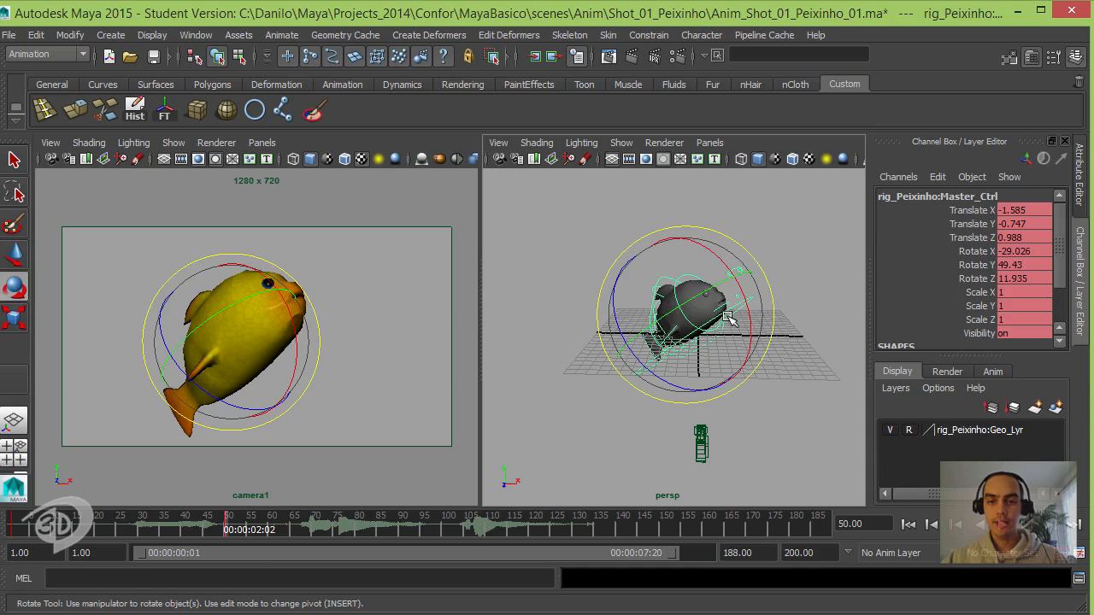
{"action": "left_click_drag", "start_coordinate": [727, 327], "coordinate": [696, 371]}
{"action": "key", "text": "shift+e"}
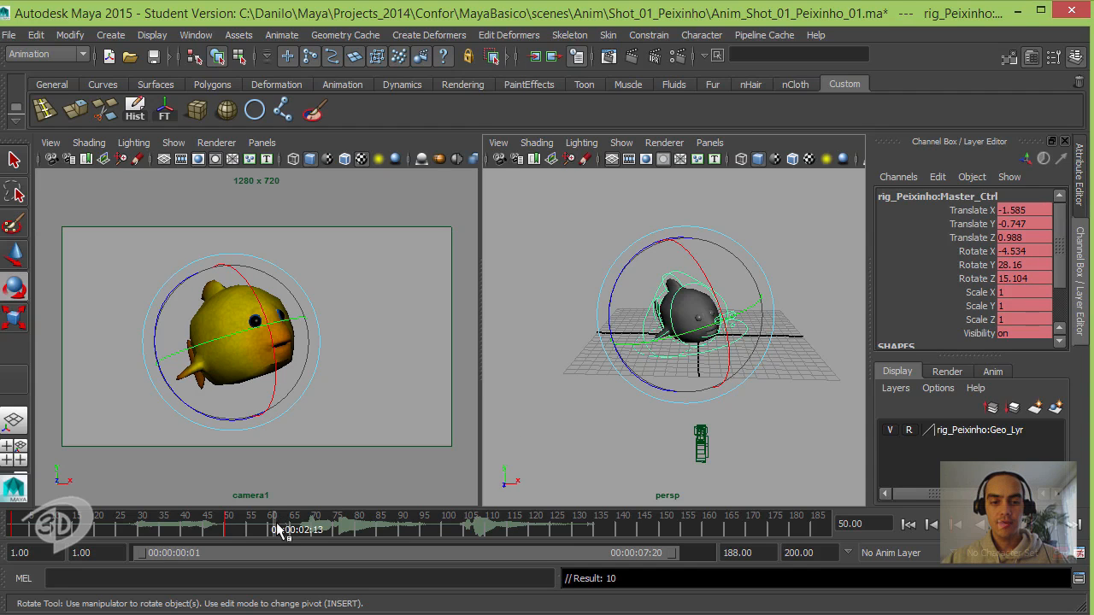
- At frame 67, rotate the master control to about -19.754, 16.137, -11.447 and key its rotation
{"action": "mouse_move", "coordinate": [282, 530]}
{"action": "left_mouse_down"}
{"action": "mouse_move", "coordinate": [346, 530]}
{"action": "mouse_move", "coordinate": [301, 531]}
{"action": "left_mouse_up"}
{"action": "left_click_drag", "start_coordinate": [738, 344], "coordinate": [725, 357]}
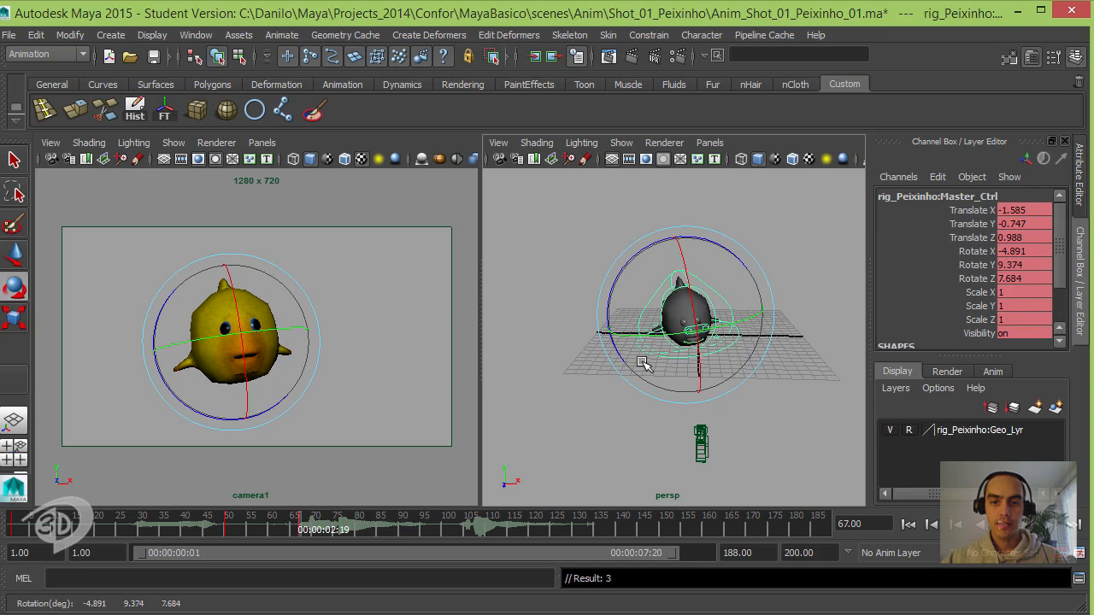
{"action": "left_click_drag", "start_coordinate": [640, 367], "coordinate": [641, 343]}
{"action": "key", "text": "shift+e"}
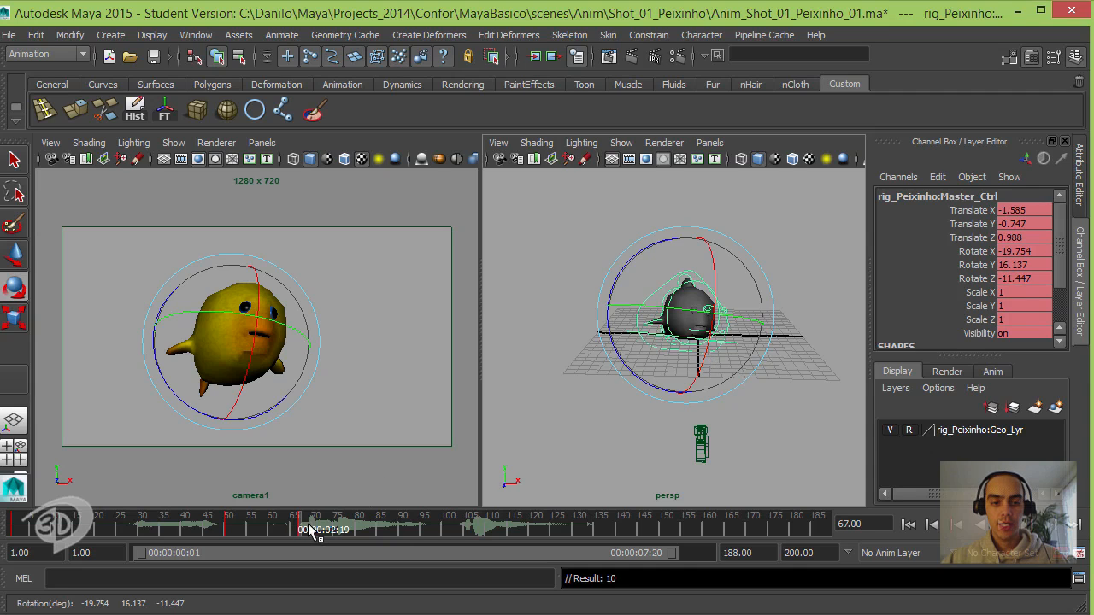
- Hold the pose until about frame 95, and key a pose at frame 103 translated to -3.098, 0.48, 0.67 and rotated to -12.272, -11.152, 1.505
{"action": "mouse_move", "coordinate": [310, 530]}
{"action": "left_mouse_down"}
{"action": "mouse_move", "coordinate": [476, 530]}
{"action": "mouse_move", "coordinate": [460, 530]}
{"action": "left_mouse_up"}
{"action": "left_click_drag", "start_coordinate": [739, 296], "coordinate": [675, 312]}
{"action": "key", "text": "w"}
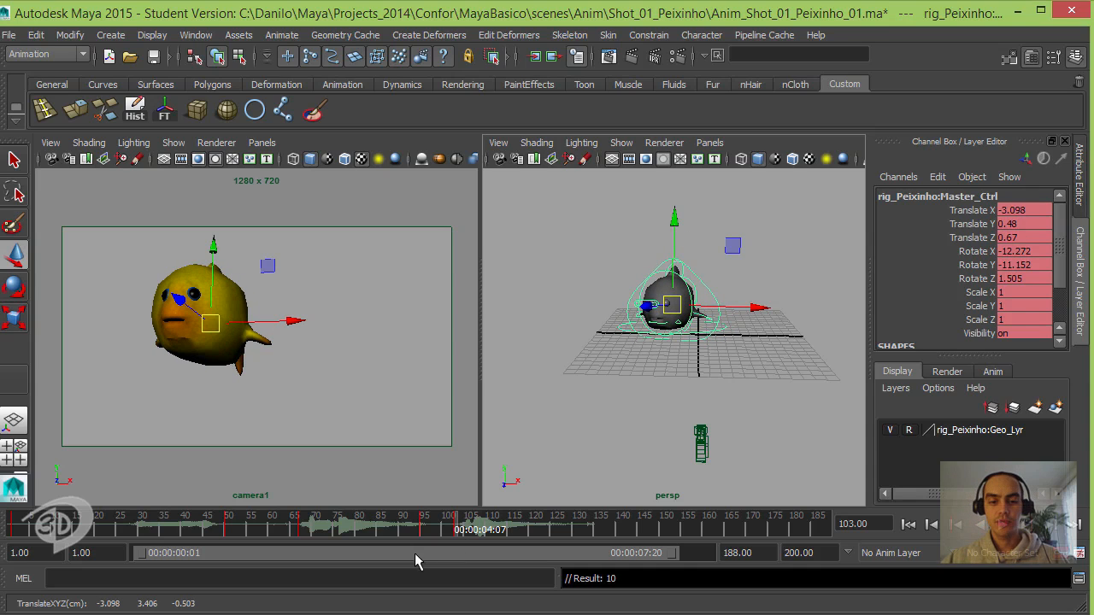
- At frame 128, turn the fish and move it out of the camera frame to about 23.384, 1.236, 2.636, keying the exit pose
{"action": "left_click_drag", "start_coordinate": [459, 536], "coordinate": [563, 527]}
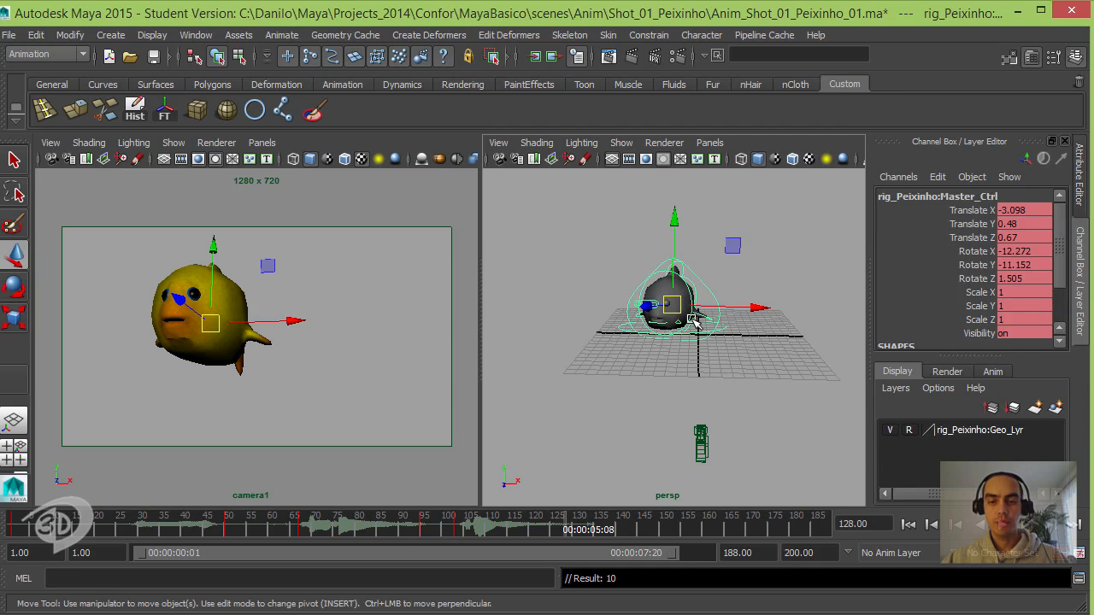
{"action": "key", "text": "e"}
{"action": "left_click_drag", "start_coordinate": [624, 301], "coordinate": [880, 325]}
{"action": "key", "text": "w"}
{"action": "key", "text": "shift+w"}
{"action": "key", "text": "e"}
{"action": "key", "text": "w"}
{"action": "scroll", "coordinate": [823, 346], "scroll_direction": "down", "scroll_amount": 5}
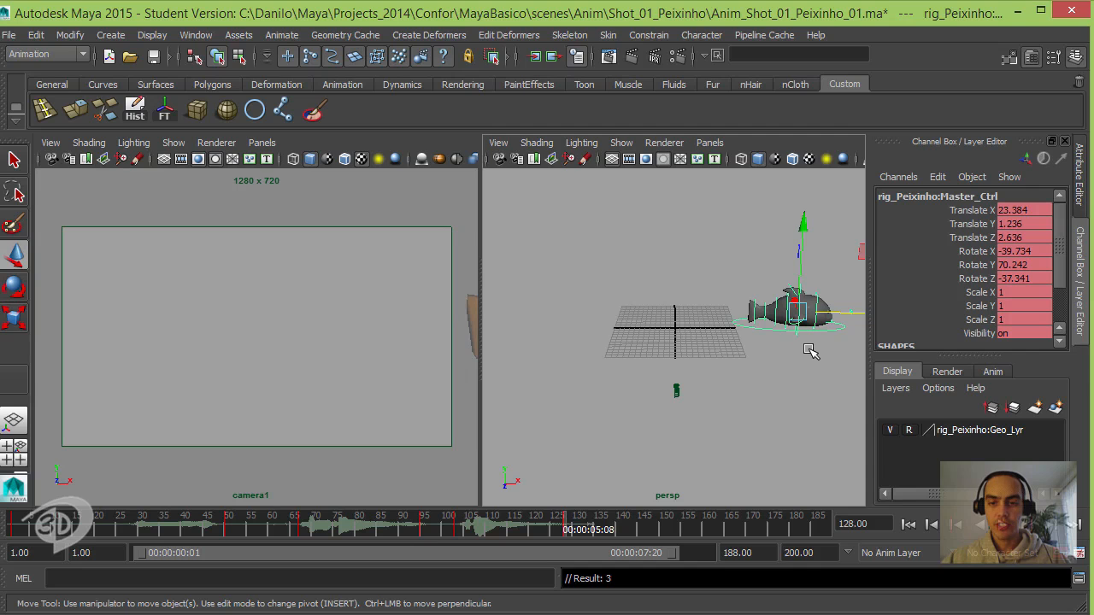
- Play the animation from frame 1 to review the motion between the keyed poses, and return to frame 1
{"action": "mouse_move", "coordinate": [731, 384]}
{"action": "left_mouse_down", "text": "alt"}
{"action": "mouse_move", "coordinate": [762, 364]}
{"action": "mouse_move", "coordinate": [740, 368]}
{"action": "left_mouse_up", "text": "alt"}
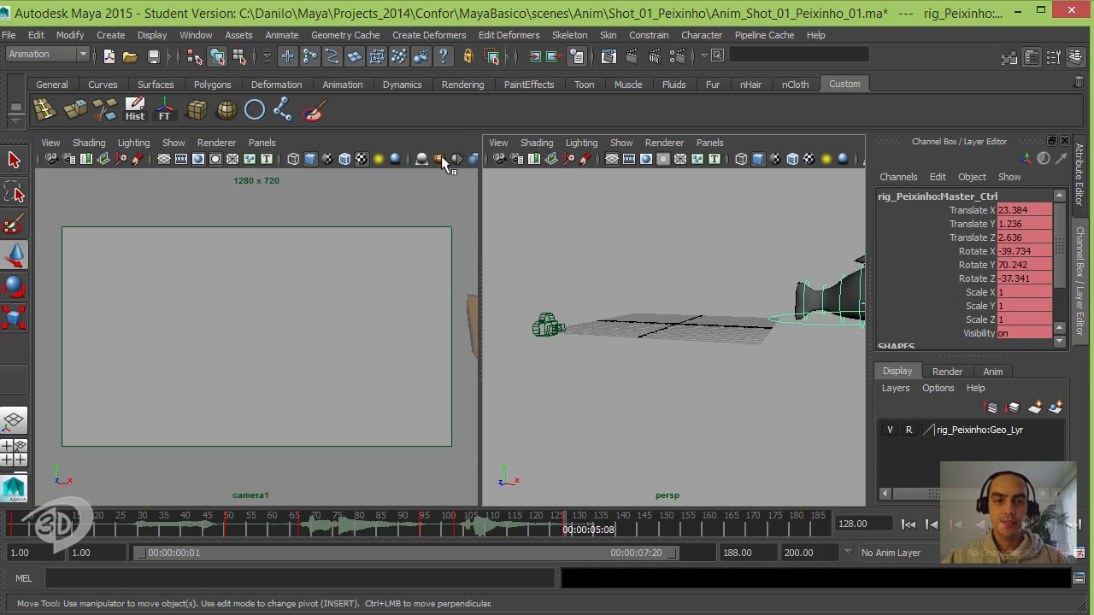
{"action": "left_click", "coordinate": [909, 524]}
{"action": "key", "text": "alt+v"}
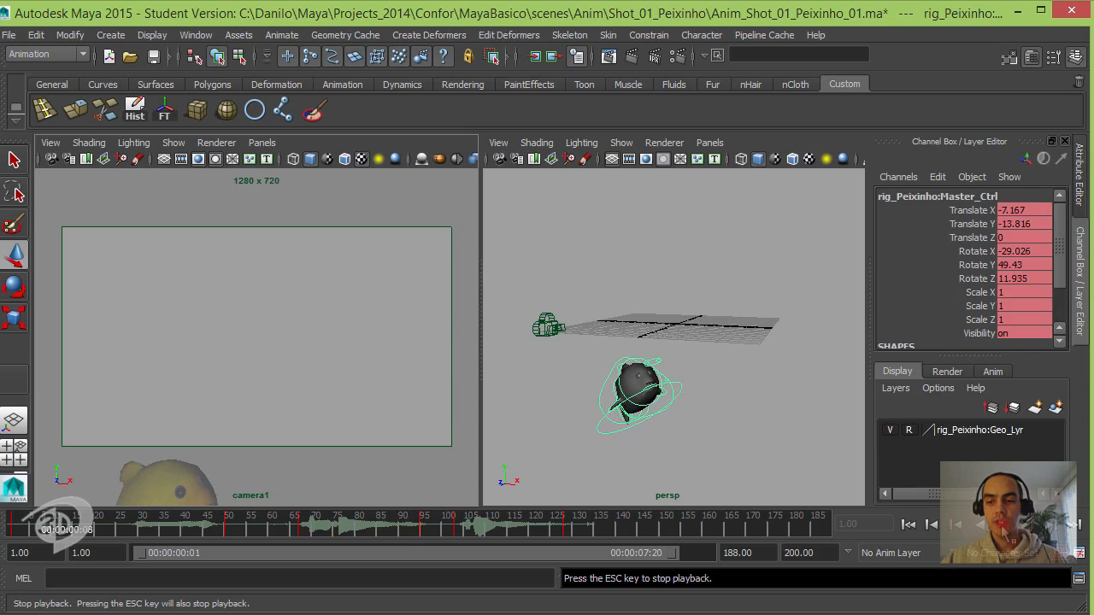
{"action": "key", "text": "Escape"}
{"action": "left_click", "coordinate": [912, 526]}
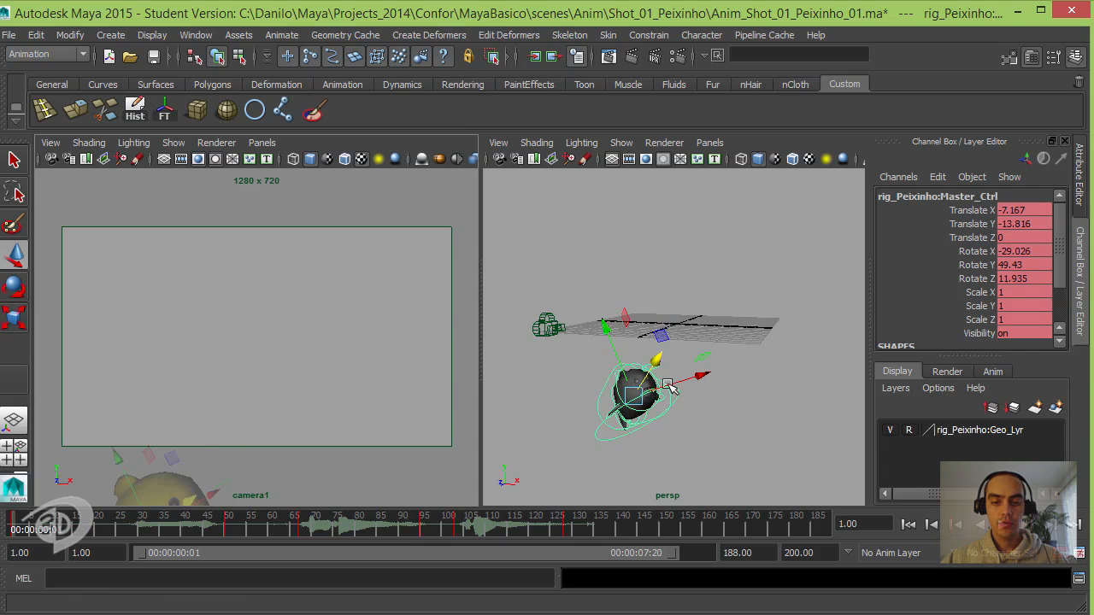
{"action": "left_click_drag", "start_coordinate": [670, 386], "coordinate": [689, 405], "text": "alt"}
- Open the Graph Editor, frame all the master control's animation curves, and enlarge the window
{"action": "left_click", "coordinate": [198, 35]}
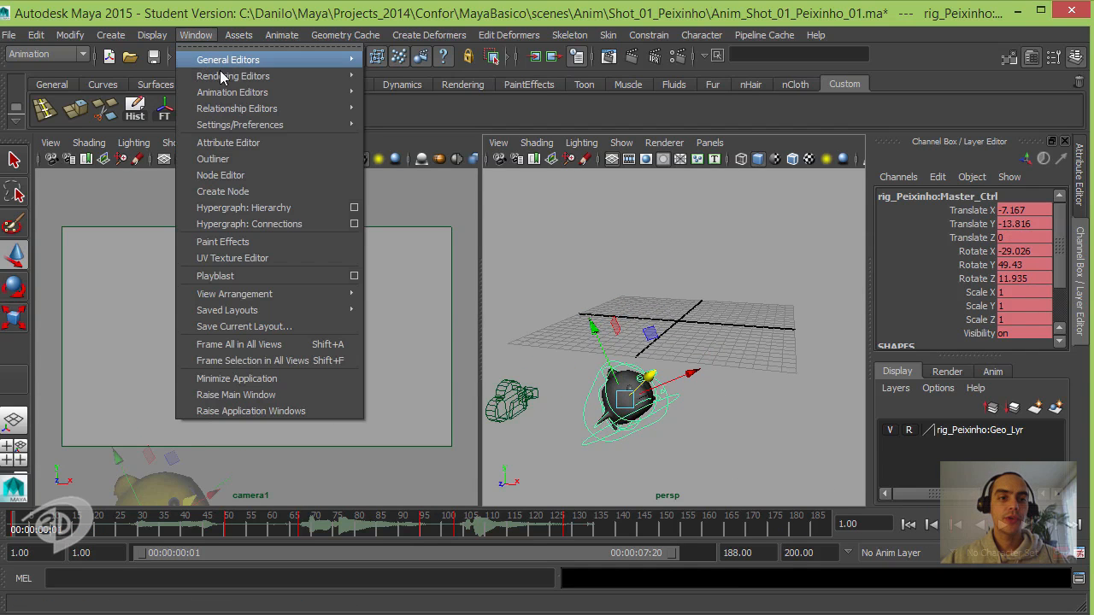
{"action": "mouse_move", "coordinate": [231, 96]}
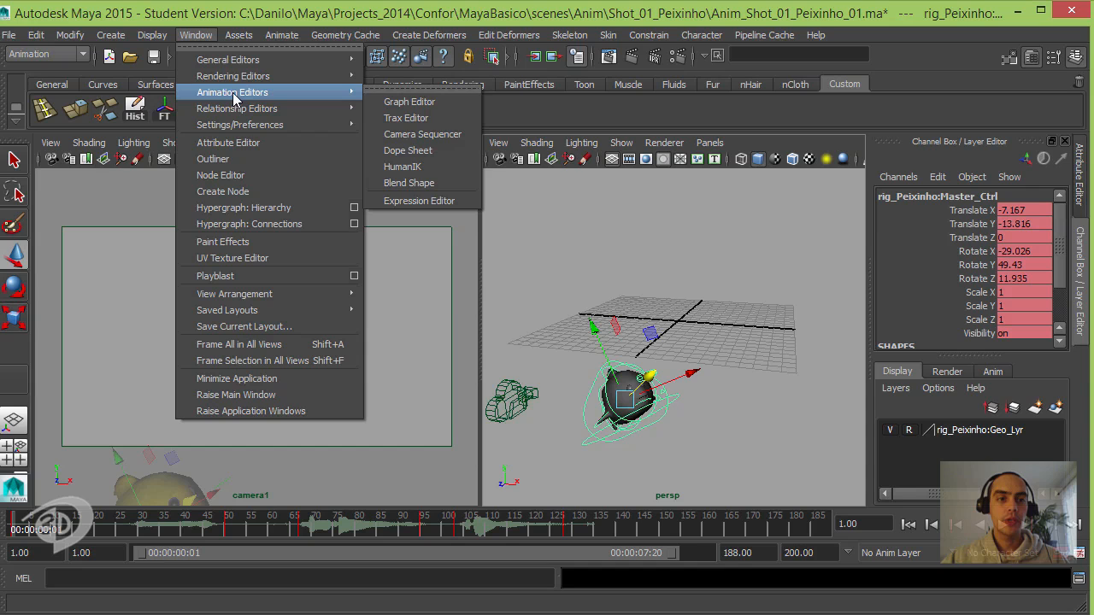
{"action": "left_click", "coordinate": [427, 106]}
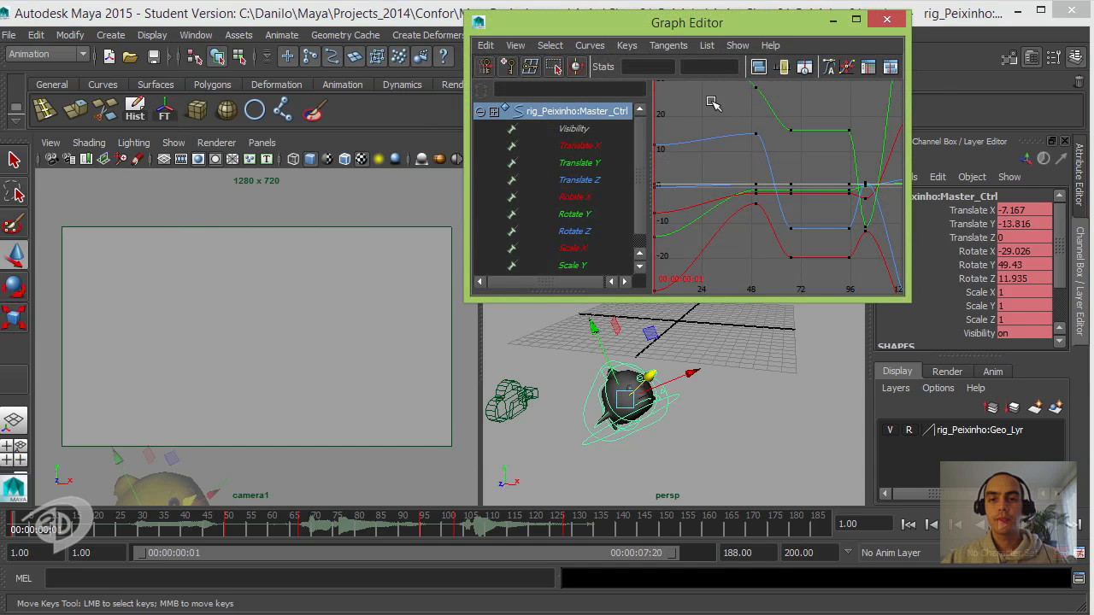
{"action": "key", "text": "a"}
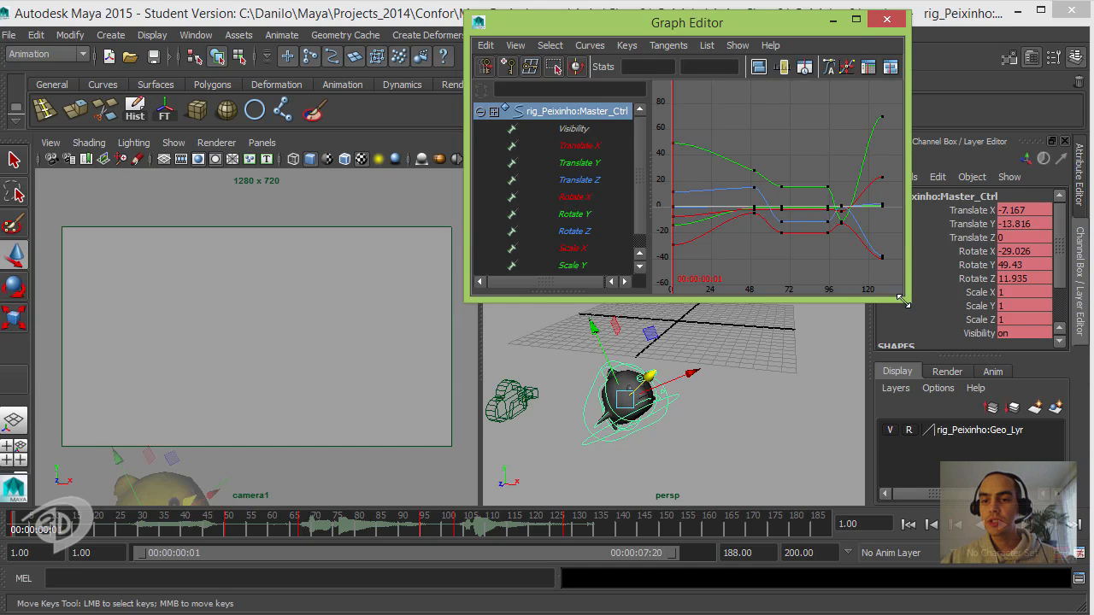
{"action": "left_click_drag", "start_coordinate": [906, 298], "coordinate": [1072, 420]}
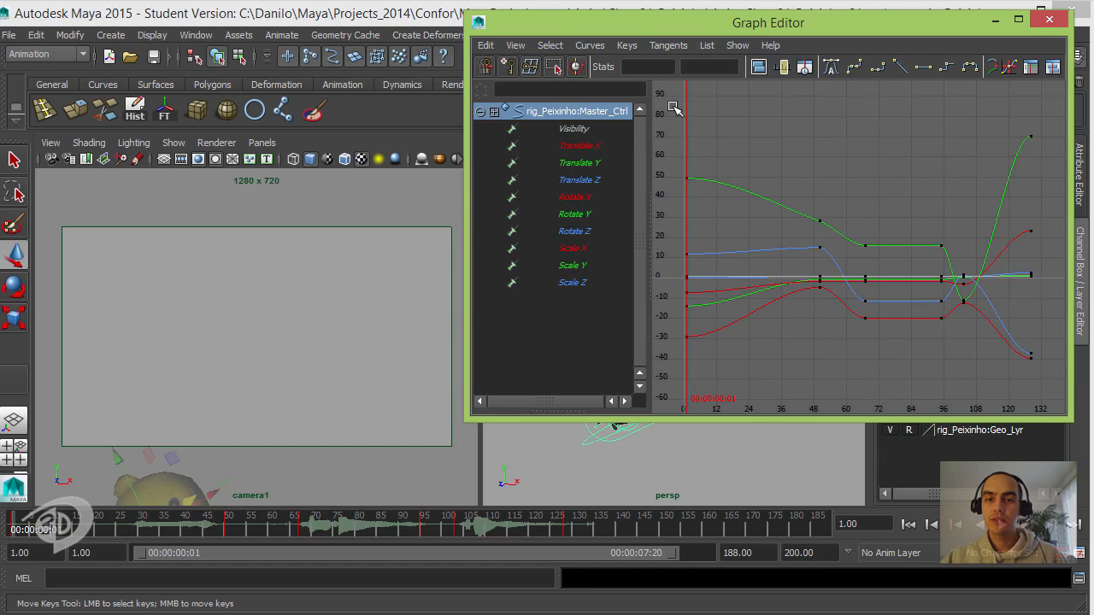
- Apply step tangents to all keys of the master control's animation curves and clear the key selection
{"action": "left_click_drag", "start_coordinate": [675, 108], "coordinate": [890, 384]}
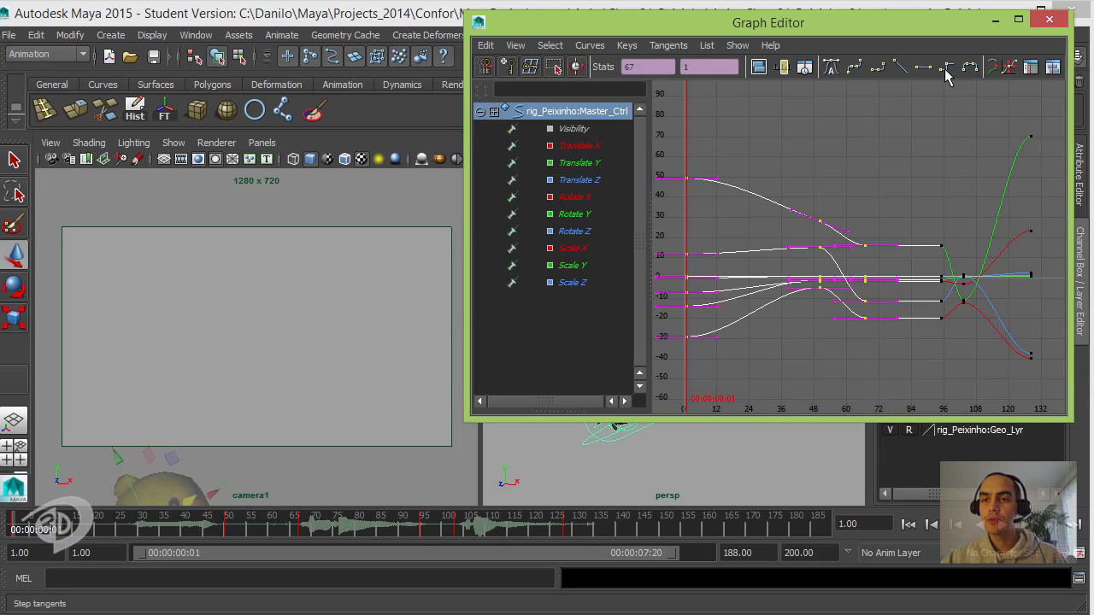
{"action": "left_click", "coordinate": [946, 68]}
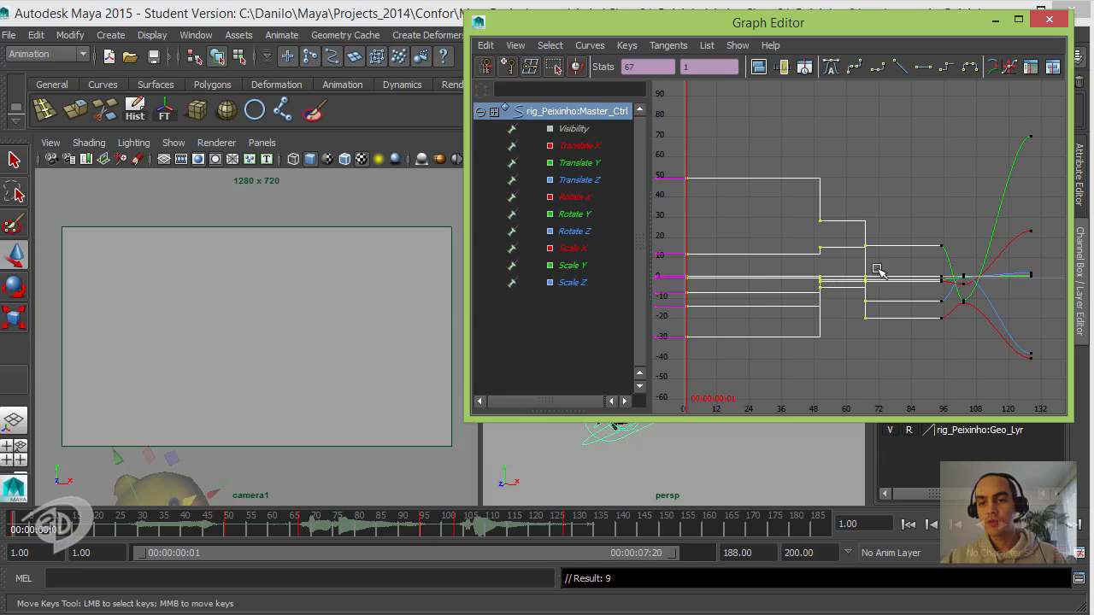
{"action": "left_click_drag", "start_coordinate": [721, 107], "coordinate": [1058, 400]}
{"action": "left_click", "coordinate": [946, 66]}
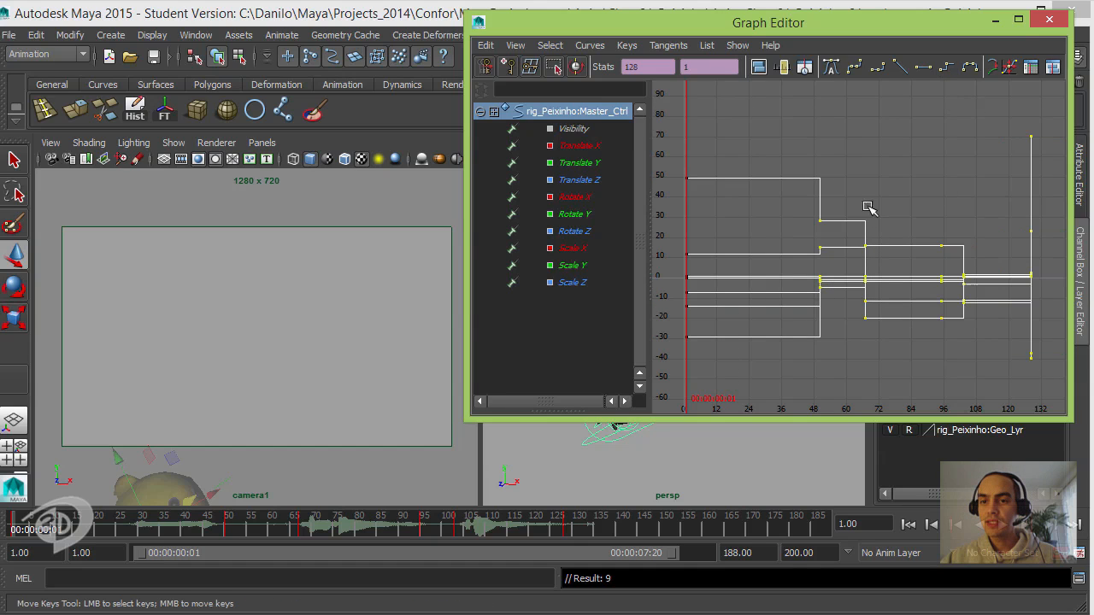
{"action": "left_click", "coordinate": [992, 202]}
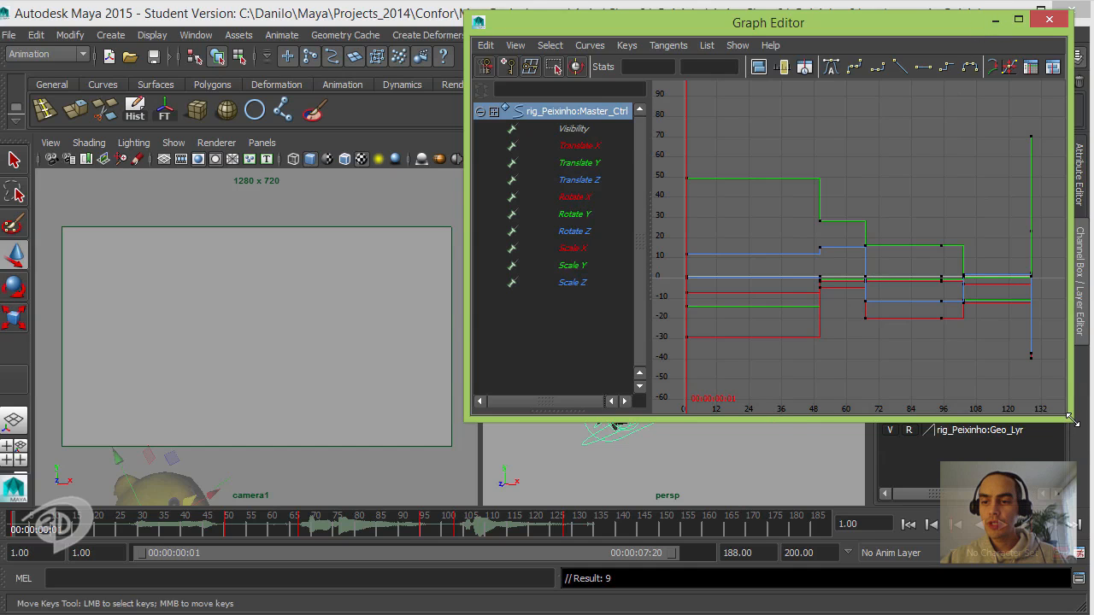
- Shrink the Graph Editor, play and scrub the stepped animation to review its poses, and return to frame 1
{"action": "left_click_drag", "start_coordinate": [1071, 419], "coordinate": [866, 272]}
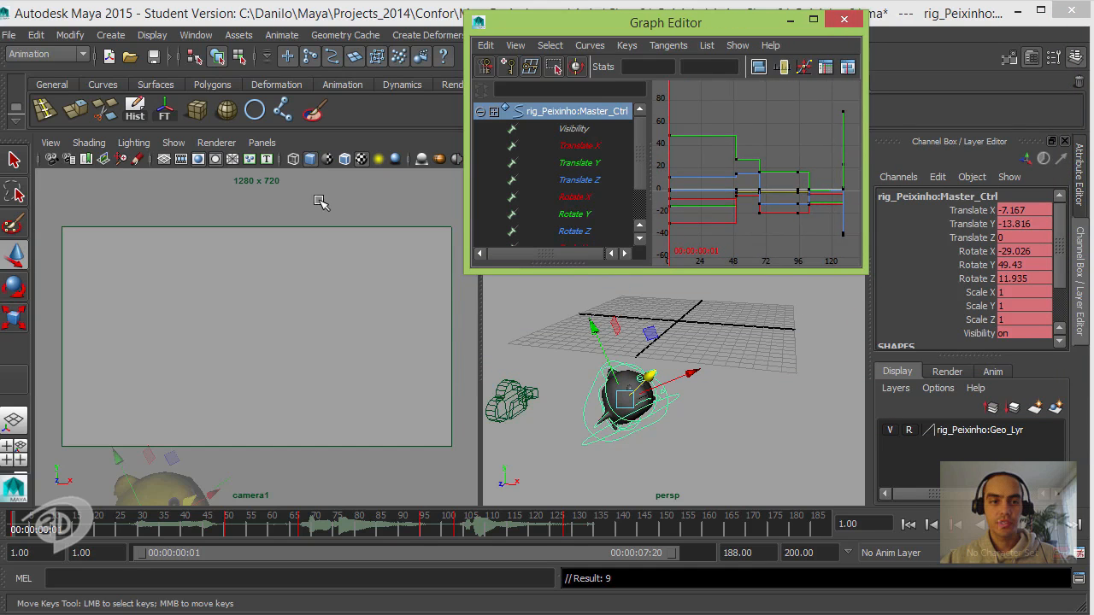
{"action": "key", "text": "alt+v"}
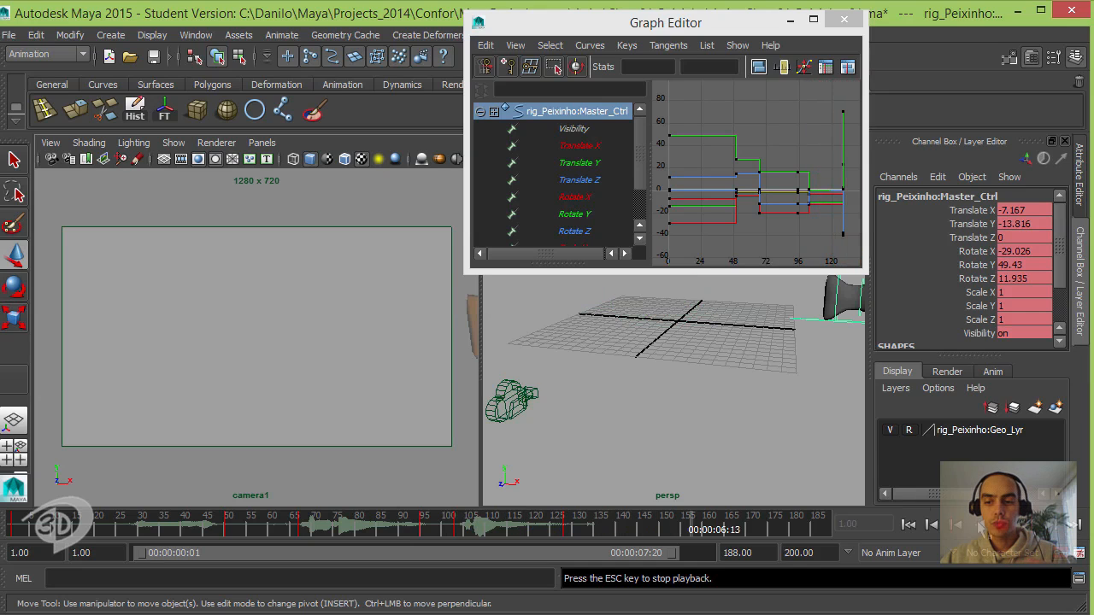
{"action": "key", "text": "Escape"}
{"action": "left_click_drag", "start_coordinate": [275, 530], "coordinate": [213, 530]}
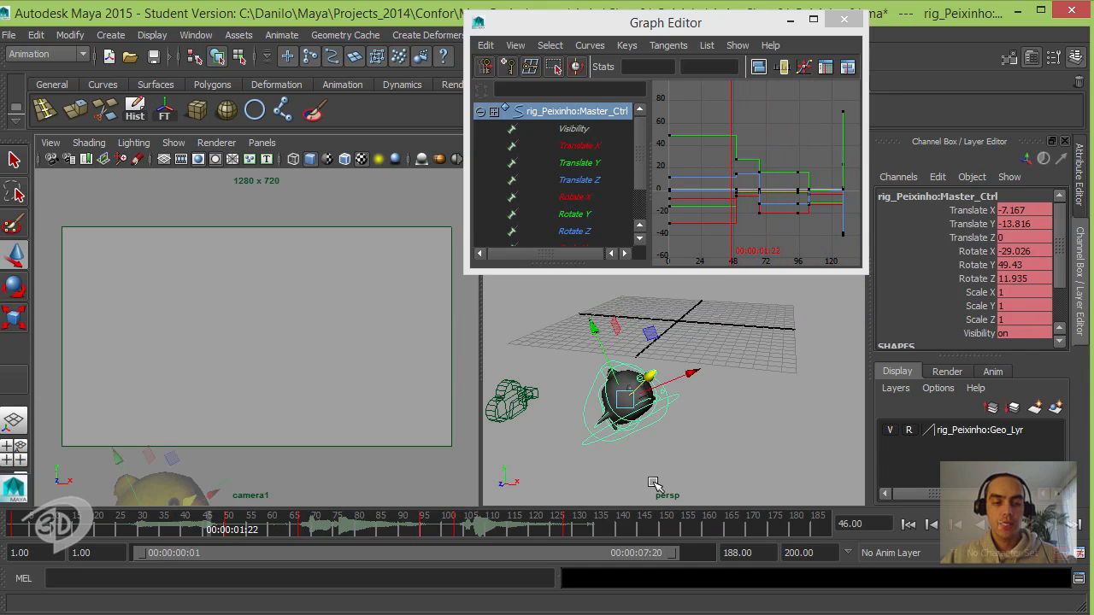
{"action": "left_click", "coordinate": [908, 524]}
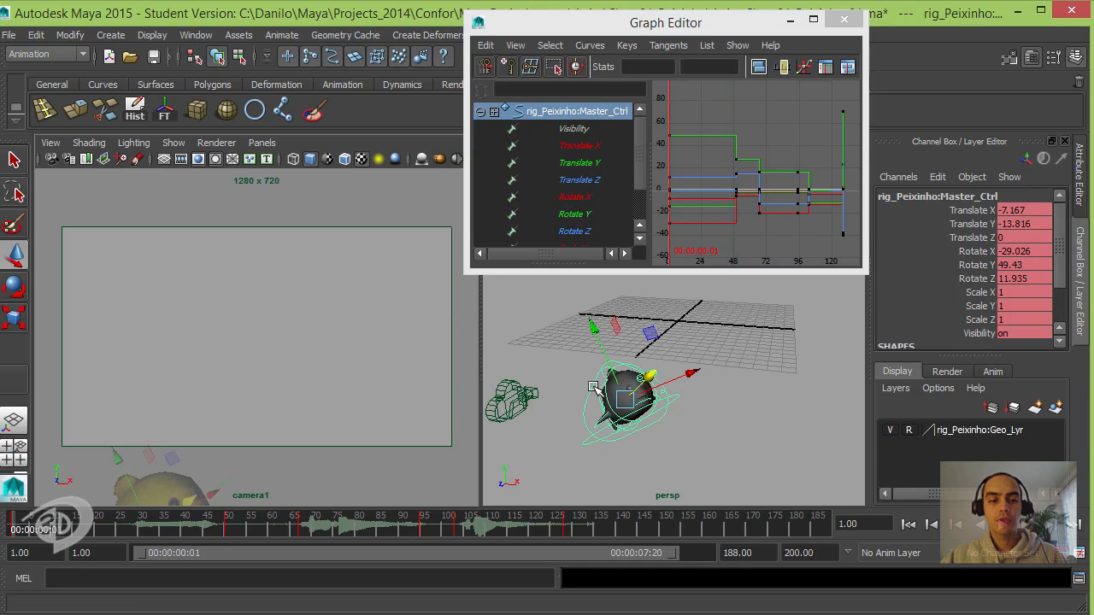
- Select all the fish's rig controls in the perspective view and key all their channels at frame 1
{"action": "left_click", "coordinate": [578, 466]}
{"action": "left_click_drag", "start_coordinate": [554, 500], "coordinate": [774, 327]}
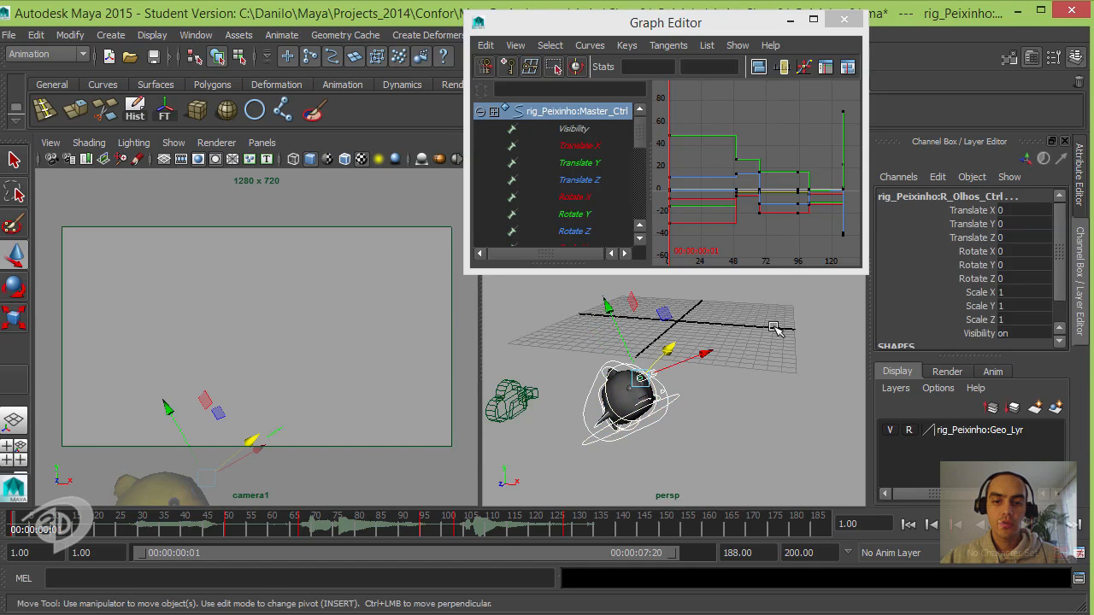
{"action": "left_click", "coordinate": [555, 337]}
{"action": "left_click_drag", "start_coordinate": [554, 312], "coordinate": [759, 489]}
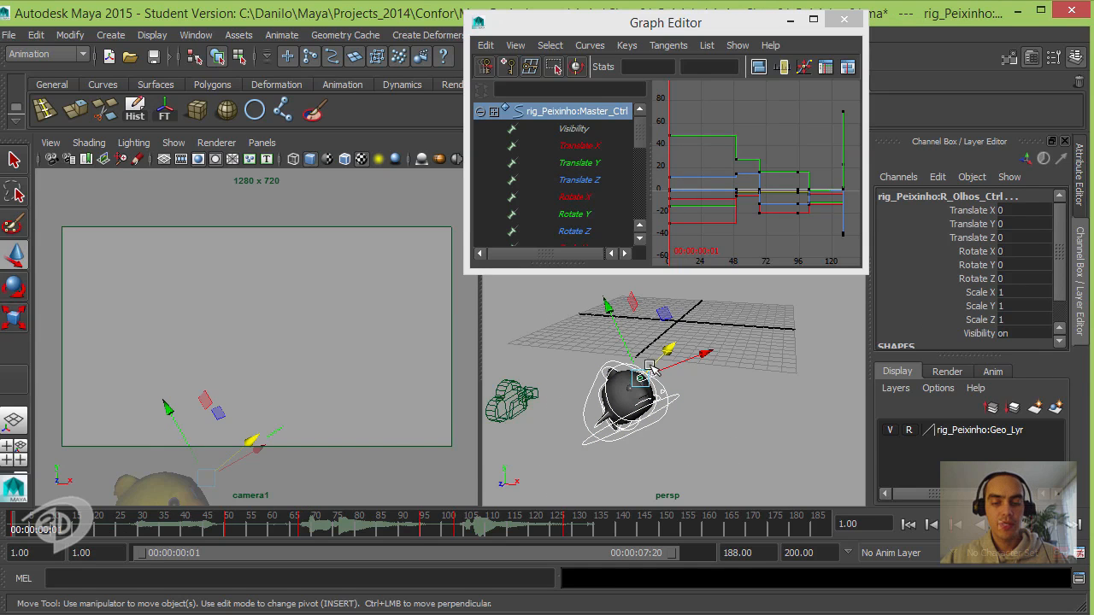
{"action": "key", "text": "s"}
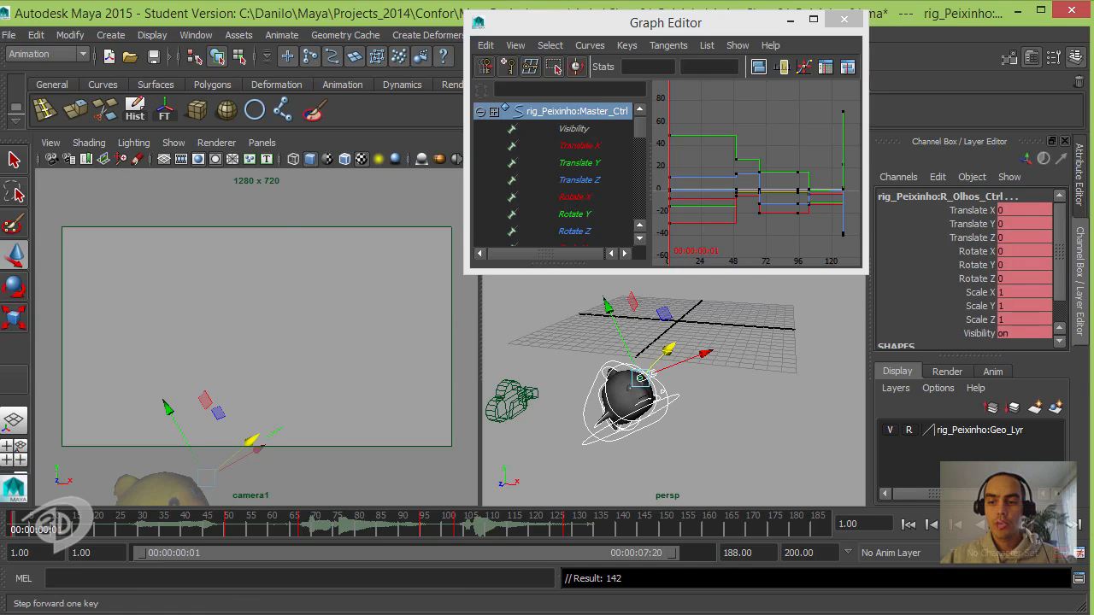
- Key all channels of the selected rig controls at the remaining pose frames 50, 67, 95, 103 and 128
{"action": "left_click", "coordinate": [227, 521]}
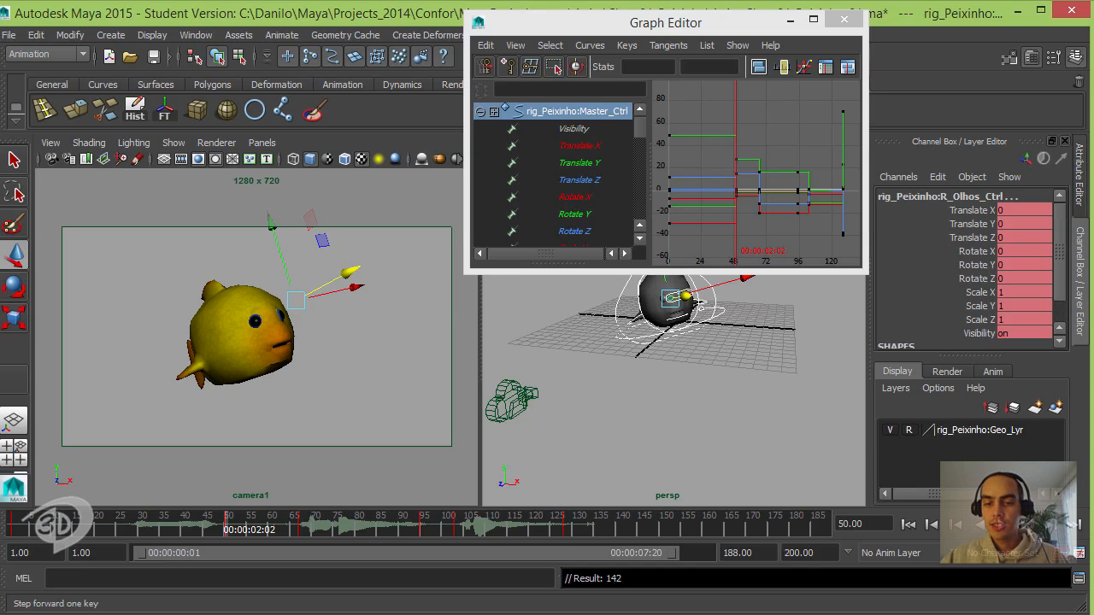
{"action": "left_click", "coordinate": [1028, 524]}
{"action": "left_click", "coordinate": [1027, 524]}
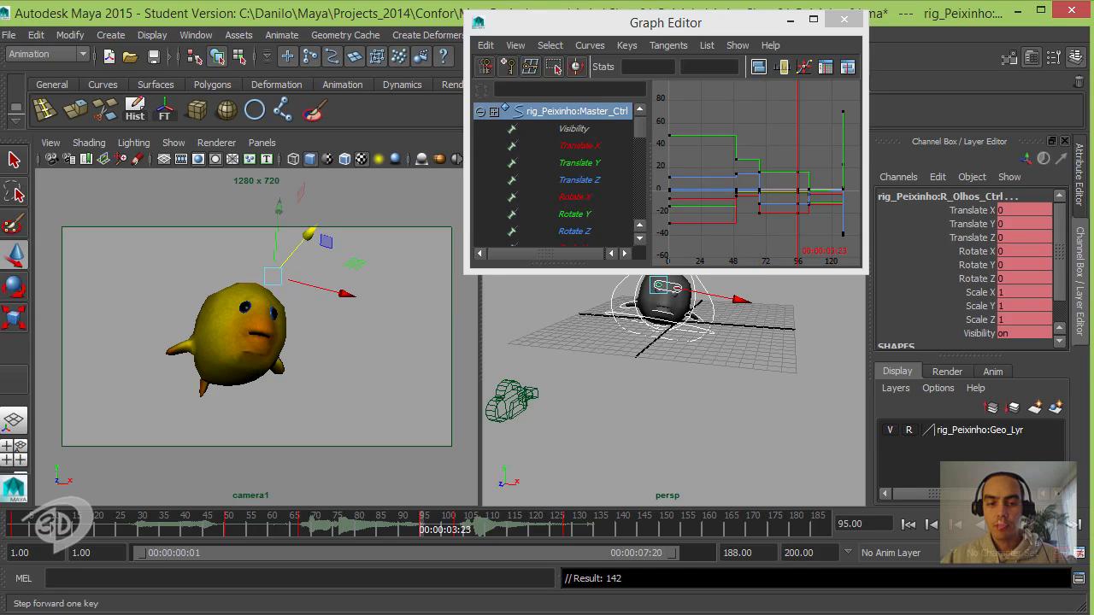
{"action": "left_click", "coordinate": [1028, 524]}
{"action": "left_click", "coordinate": [1028, 524]}
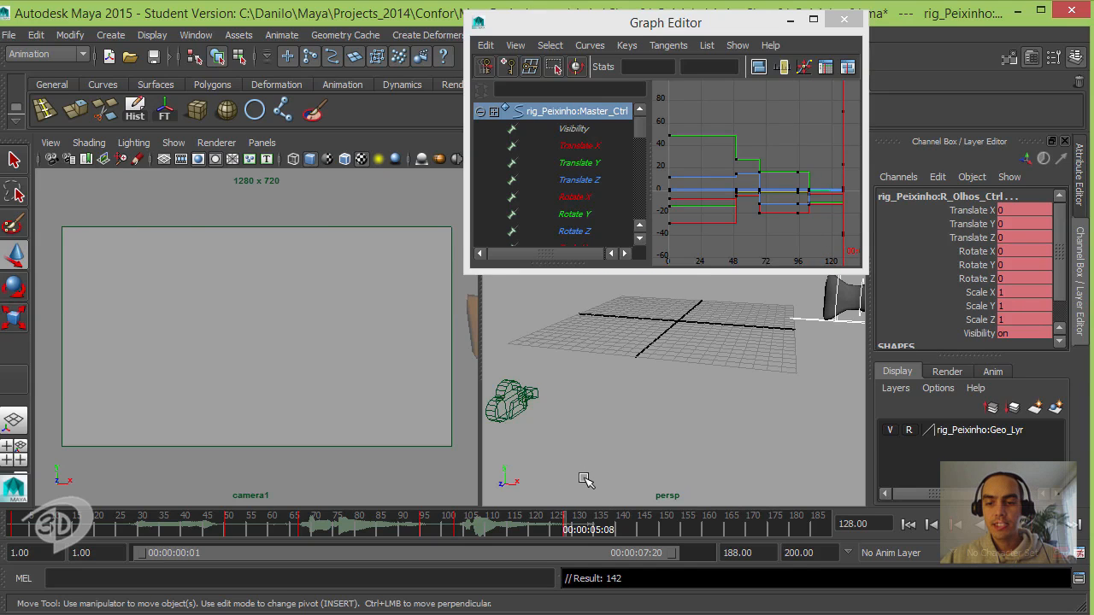
- Set the playback range to end at frame 128 and return to frame 1
{"action": "left_click", "coordinate": [737, 553]}
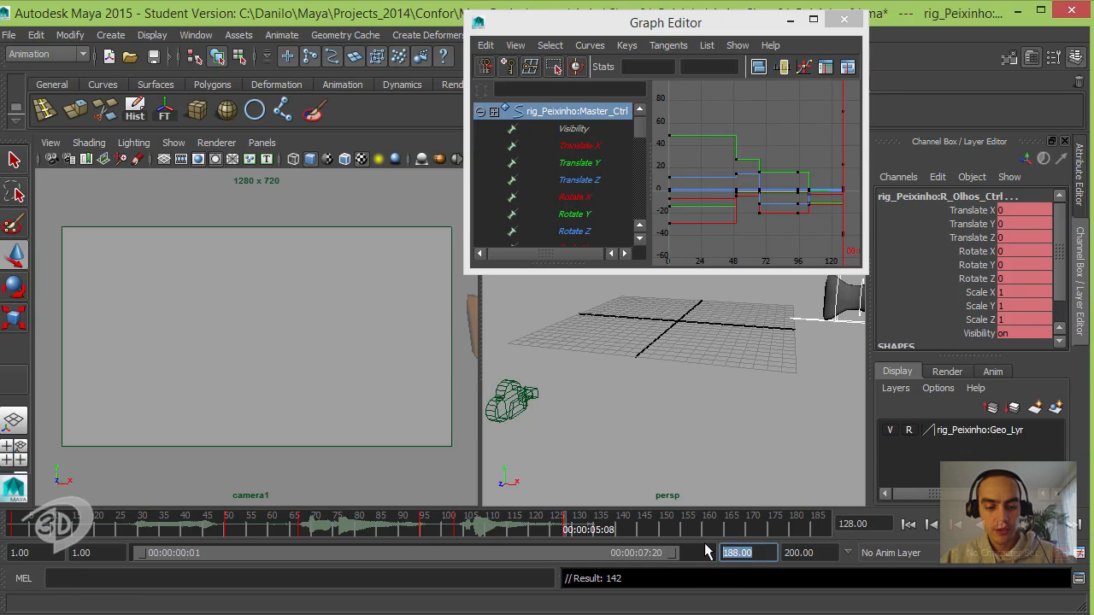
{"action": "type", "text": "130"}
{"action": "key", "text": "Return"}
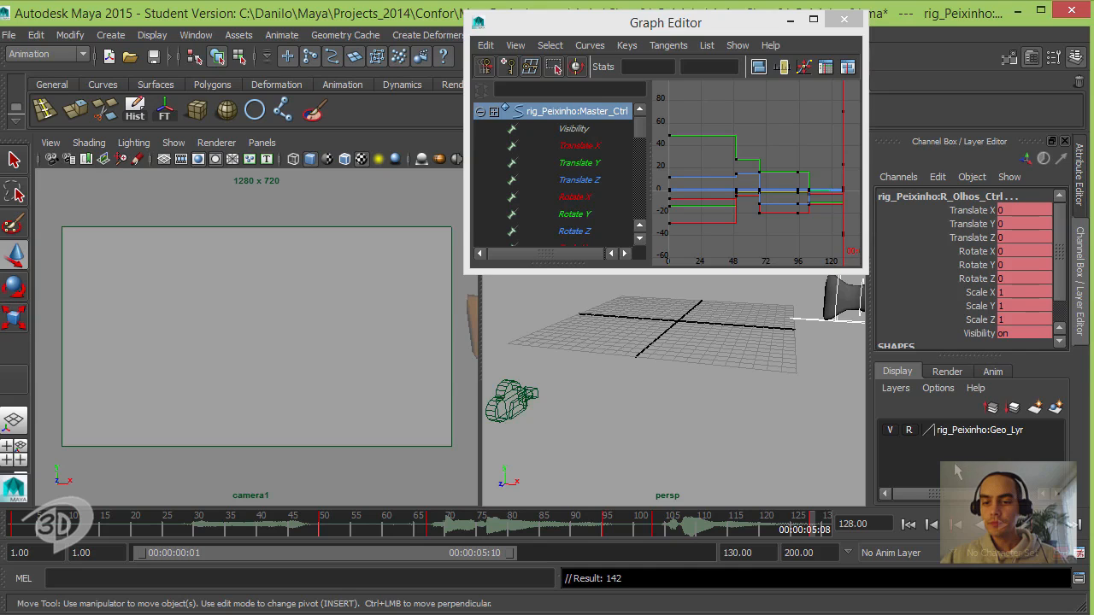
{"action": "left_click", "coordinate": [737, 553]}
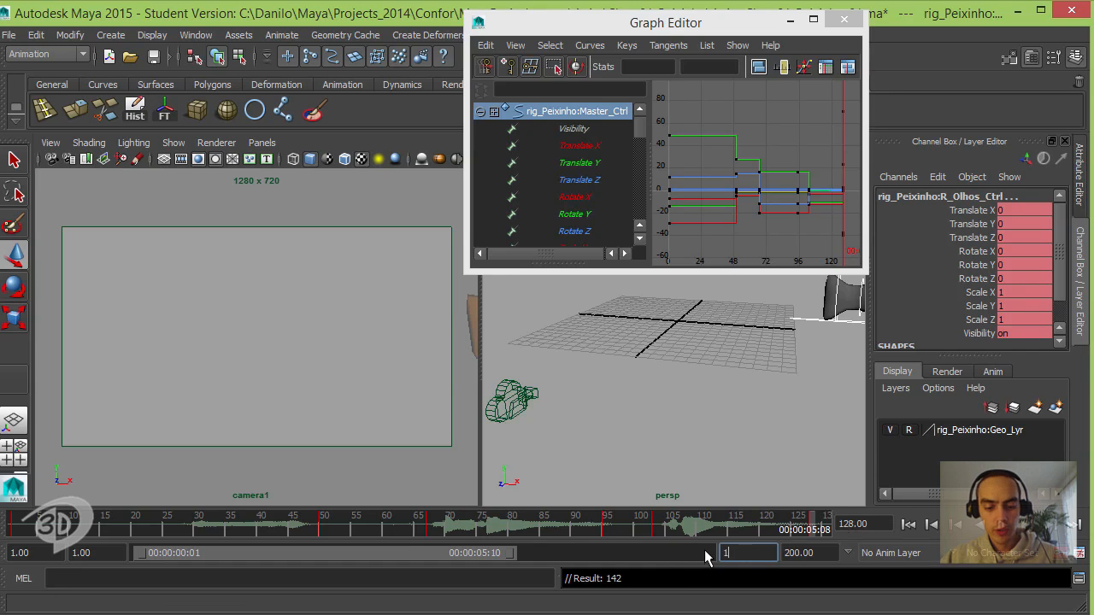
{"action": "type", "text": "128"}
{"action": "key", "text": "Return"}
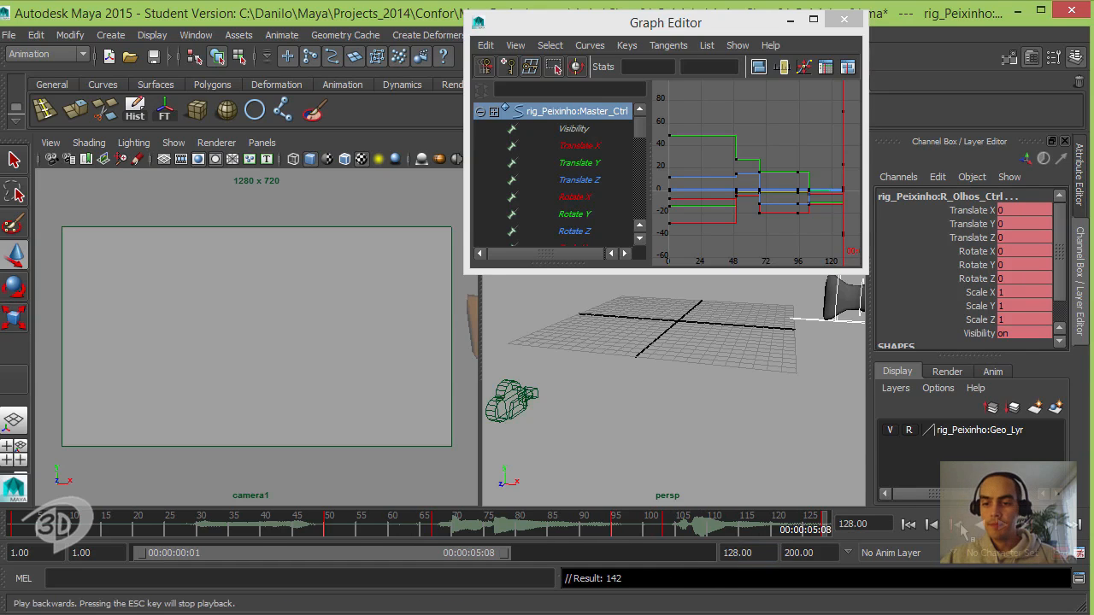
{"action": "left_click", "coordinate": [905, 527]}
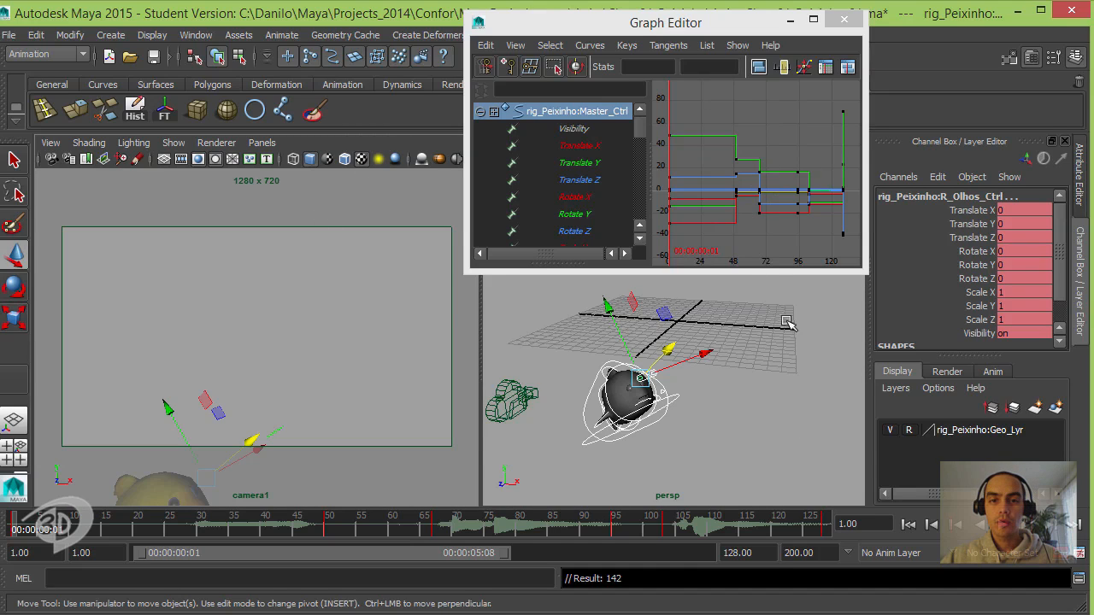
- Frame all animation curves of the selected controls in the Graph Editor and look through their listed channels
{"action": "left_click", "coordinate": [768, 142]}
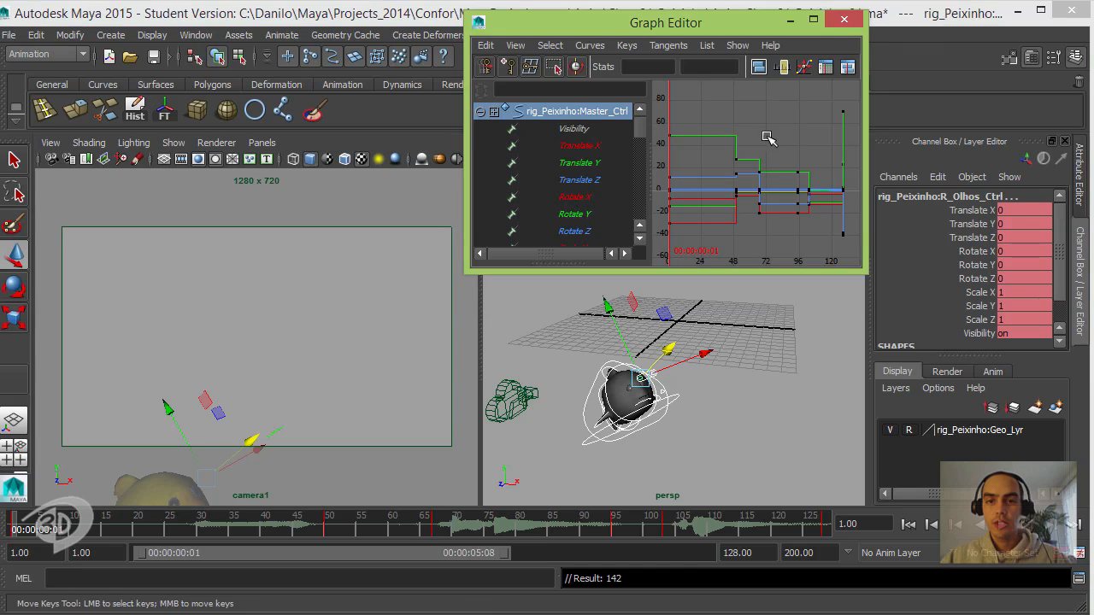
{"action": "key", "text": "a"}
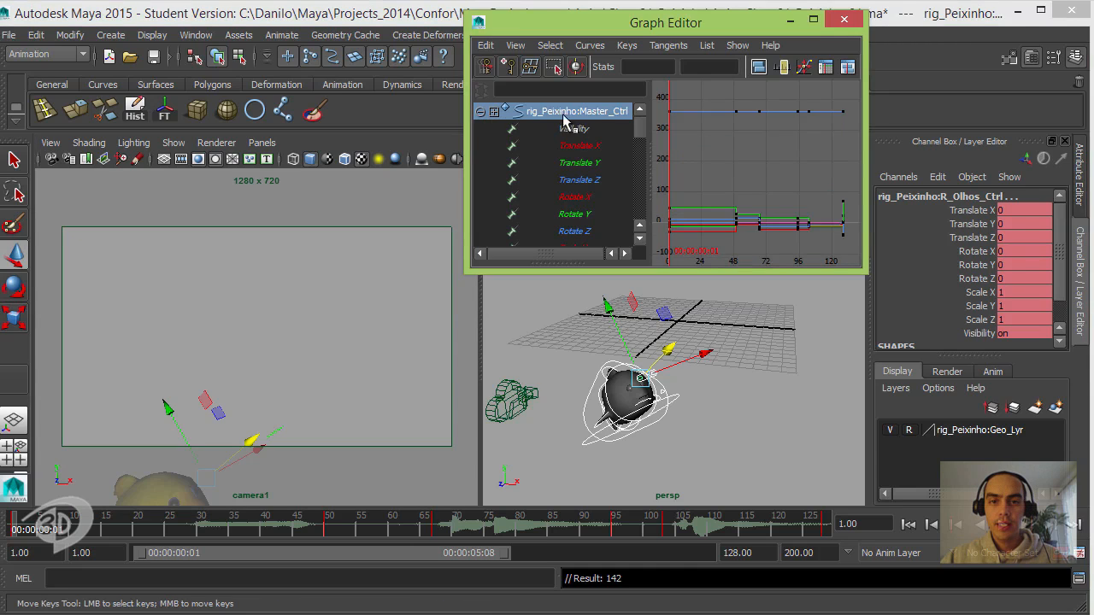
{"action": "left_click_drag", "start_coordinate": [642, 158], "coordinate": [646, 177]}
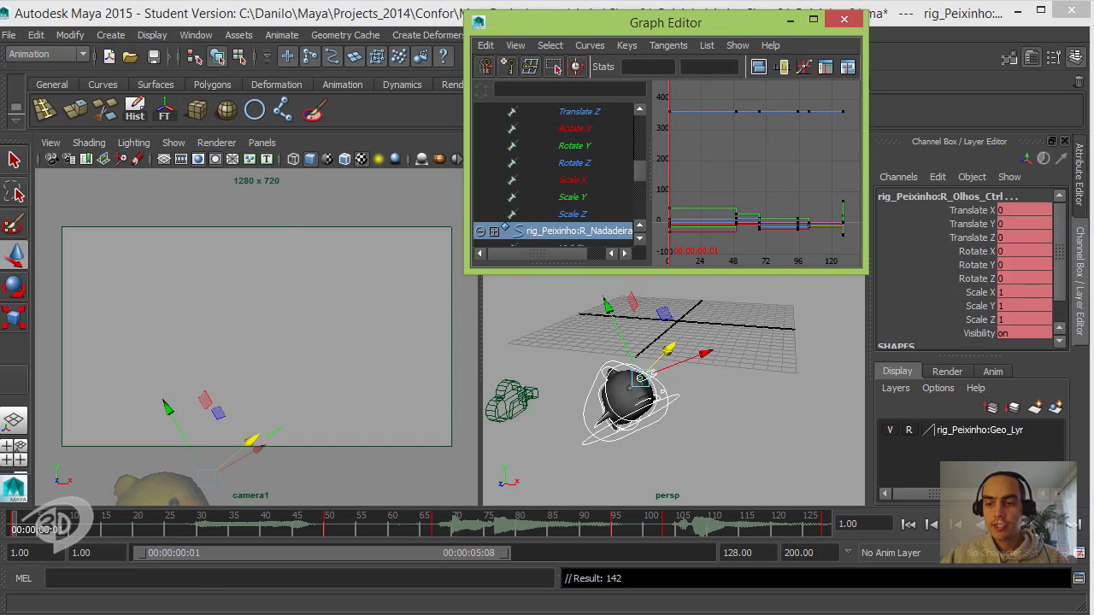
- At frame 50, rotate the fish's head control to about -4.8, 13.6, 6.7 degrees, key its rotation, and scrub to check the motion
{"action": "left_click", "coordinate": [328, 523]}
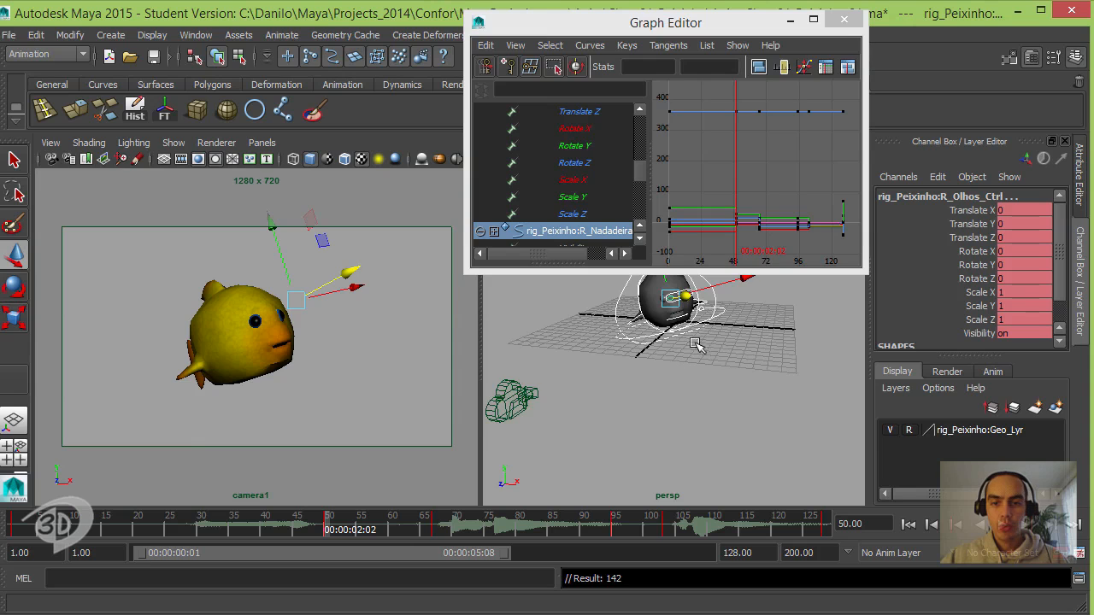
{"action": "middle_click_drag", "start_coordinate": [696, 347], "coordinate": [698, 402], "text": "alt"}
{"action": "right_click_drag", "start_coordinate": [697, 402], "coordinate": [773, 415], "text": "alt"}
{"action": "left_click_drag", "start_coordinate": [745, 410], "coordinate": [758, 386], "text": "alt"}
{"action": "middle_click_drag", "start_coordinate": [758, 385], "coordinate": [750, 415], "text": "alt"}
{"action": "left_click_drag", "start_coordinate": [749, 412], "coordinate": [760, 396], "text": "alt"}
{"action": "left_click", "coordinate": [672, 320]}
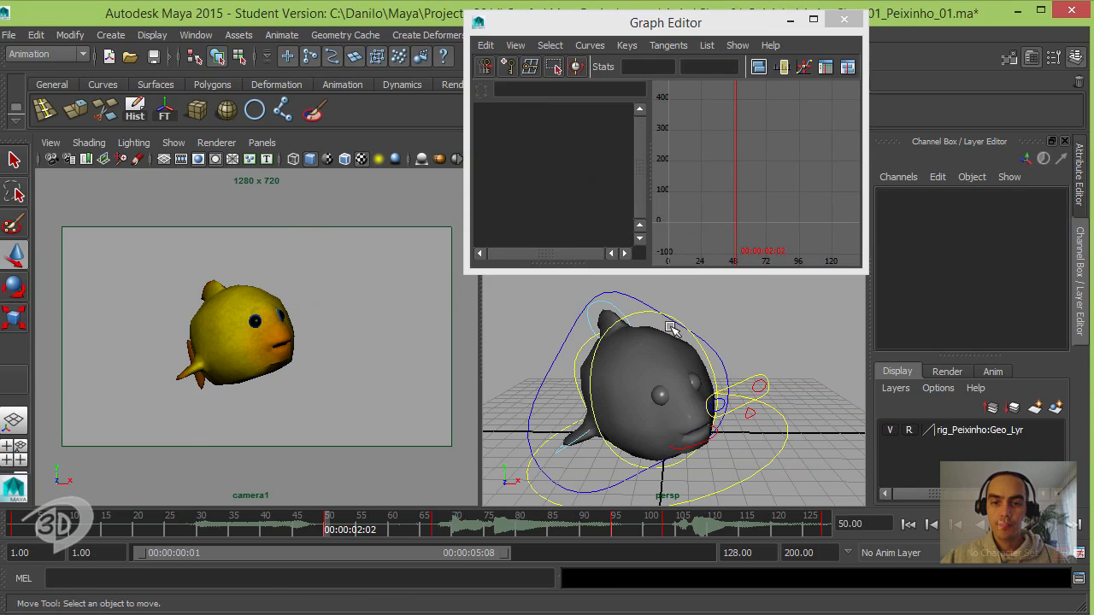
{"action": "left_click", "coordinate": [643, 313]}
{"action": "key", "text": "e"}
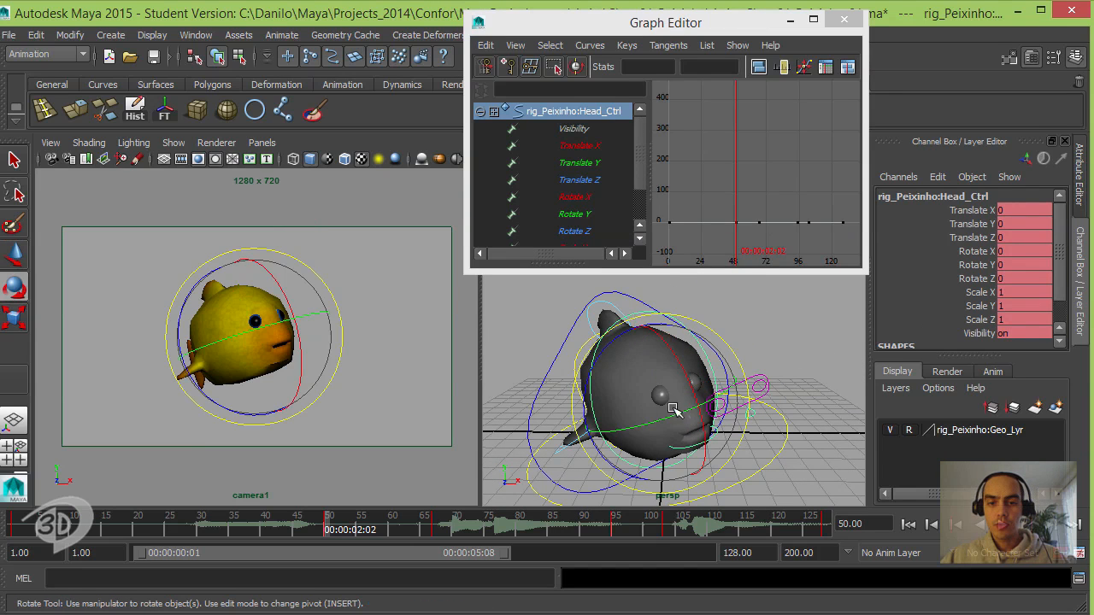
{"action": "left_click_drag", "start_coordinate": [675, 411], "coordinate": [688, 387], "text": "alt"}
{"action": "key", "text": "shift+e"}
{"action": "left_click_drag", "start_coordinate": [298, 528], "coordinate": [398, 527]}
{"action": "key", "text": "e"}
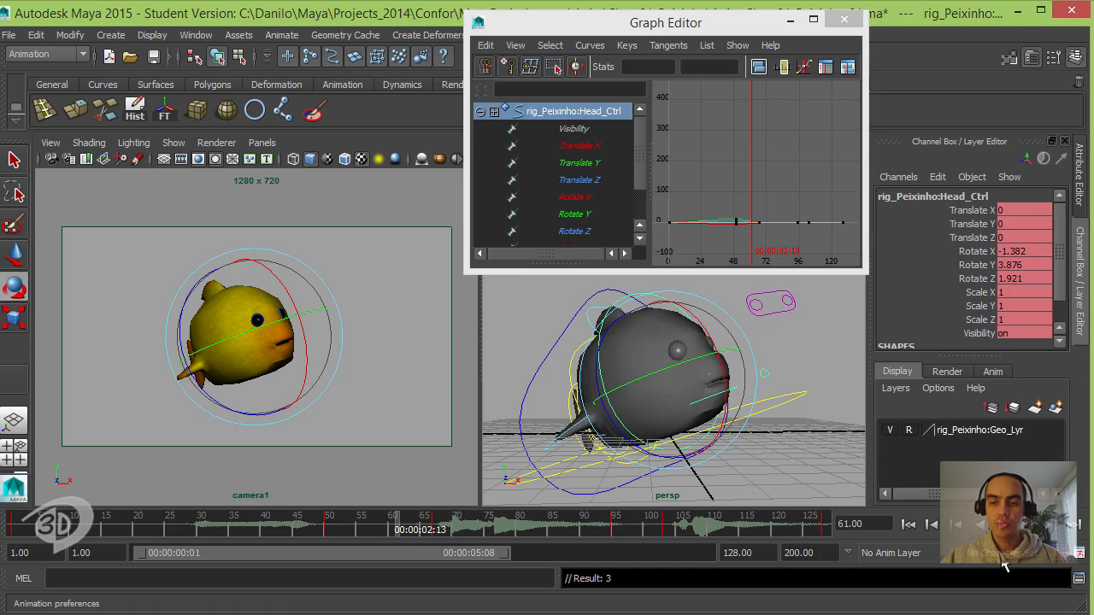
- Set the default out tangent to Stepped in the animation preferences and save them
{"action": "left_click", "coordinate": [1079, 554]}
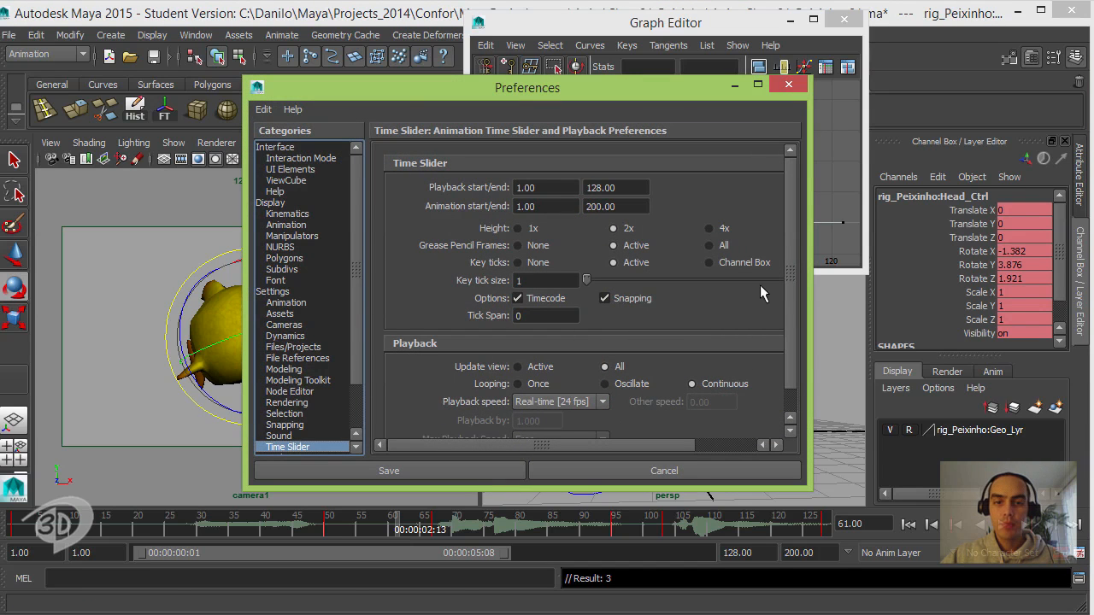
{"action": "left_click_drag", "start_coordinate": [355, 225], "coordinate": [360, 280]}
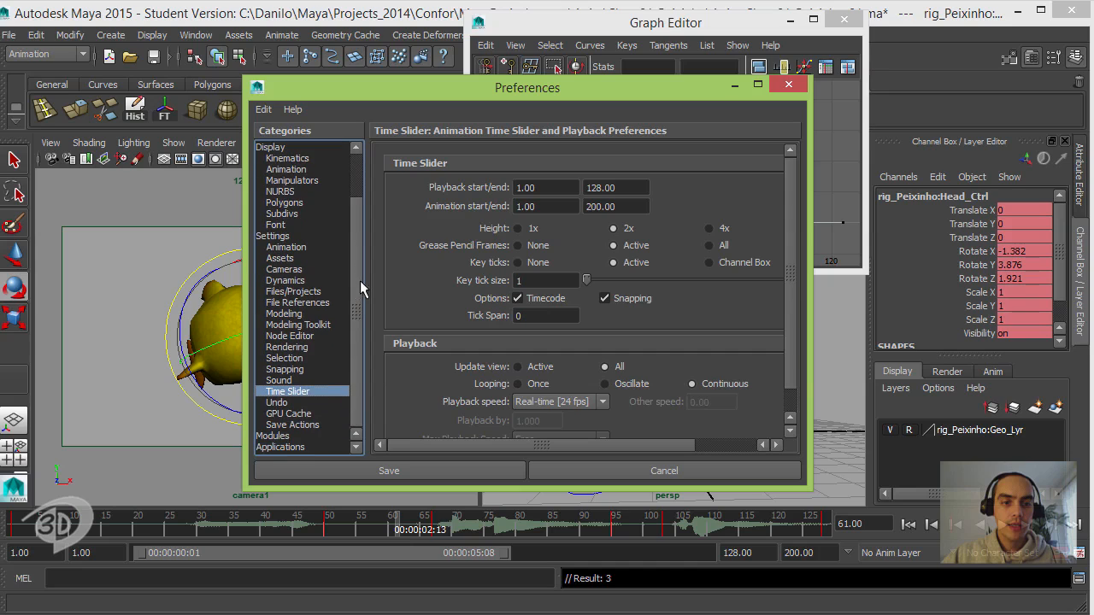
{"action": "left_click", "coordinate": [305, 250]}
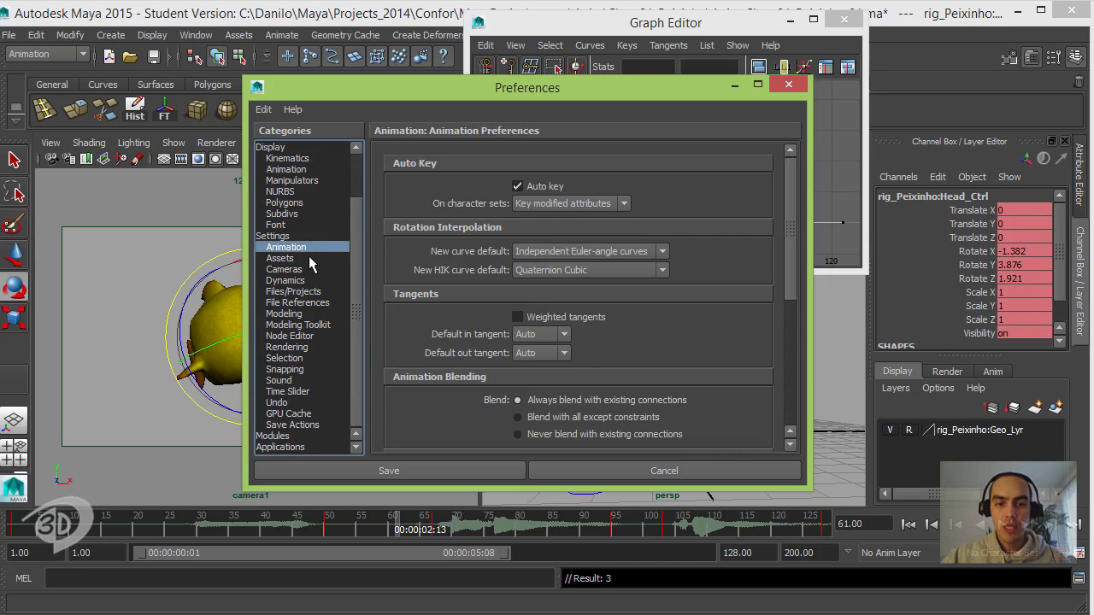
{"action": "left_click", "coordinate": [554, 334]}
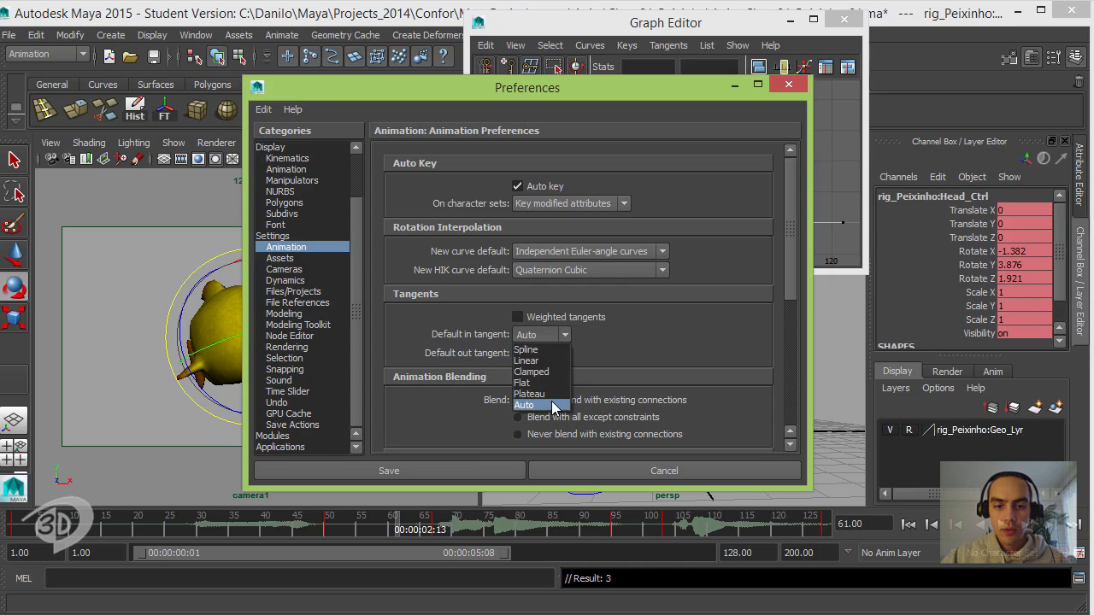
{"action": "left_click", "coordinate": [557, 354]}
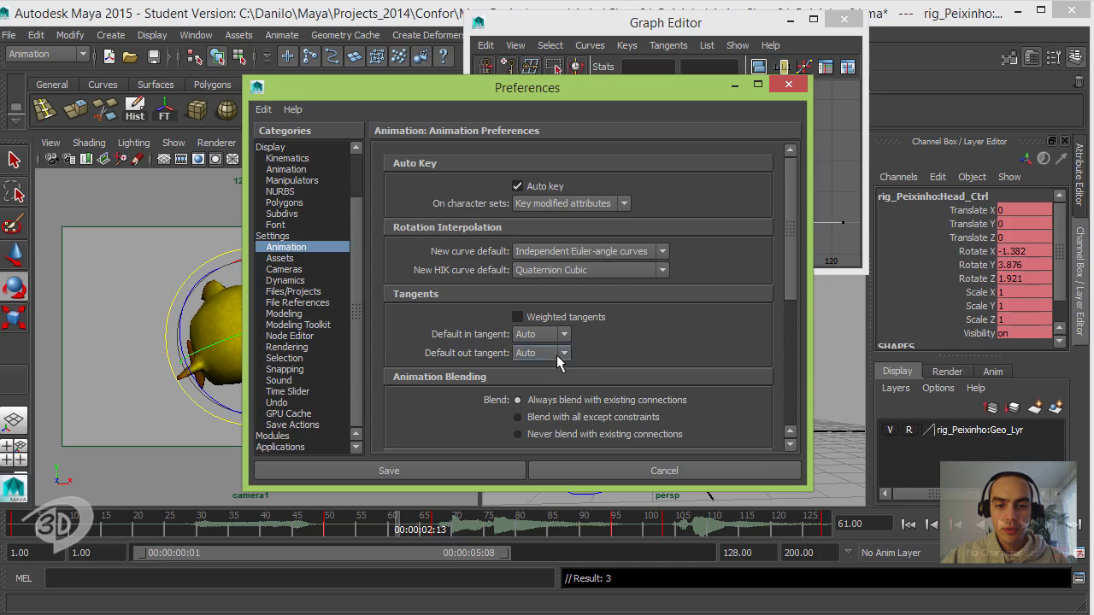
{"action": "left_click", "coordinate": [553, 354]}
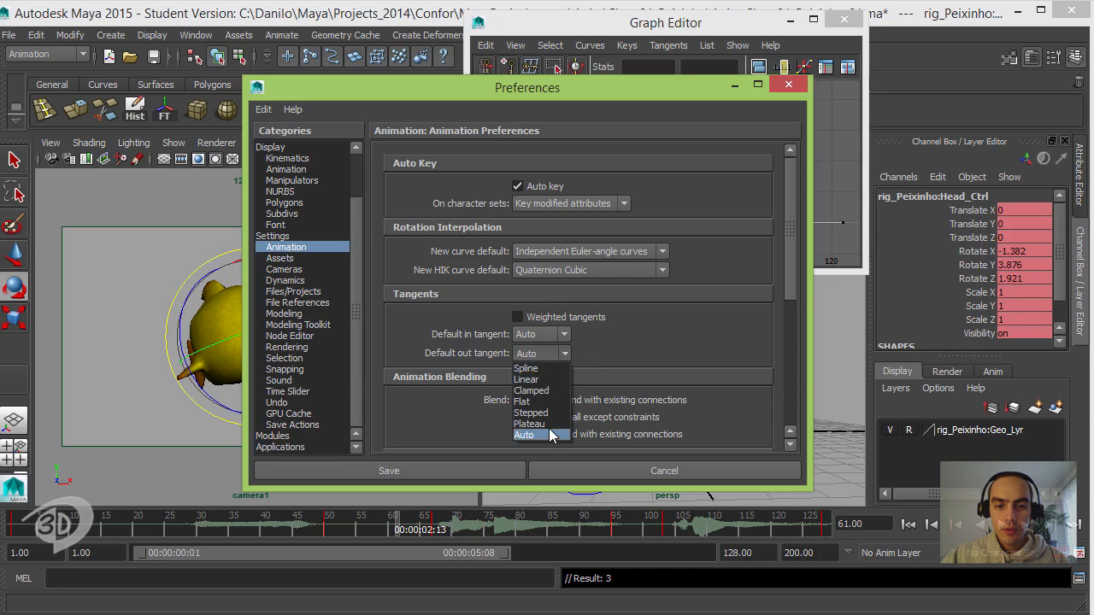
{"action": "left_click", "coordinate": [549, 413]}
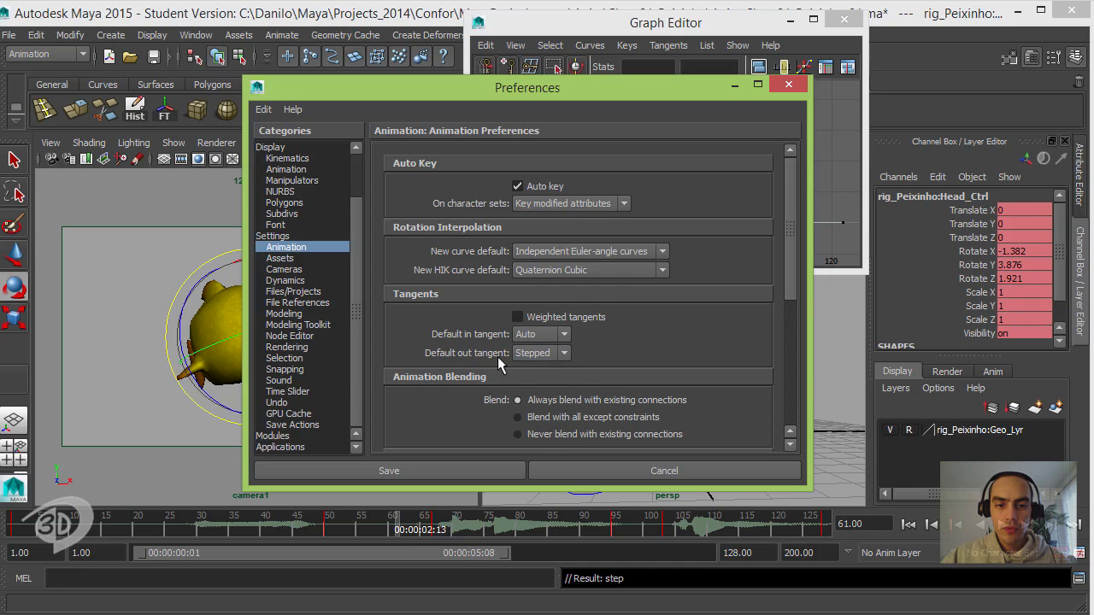
{"action": "left_click", "coordinate": [408, 471]}
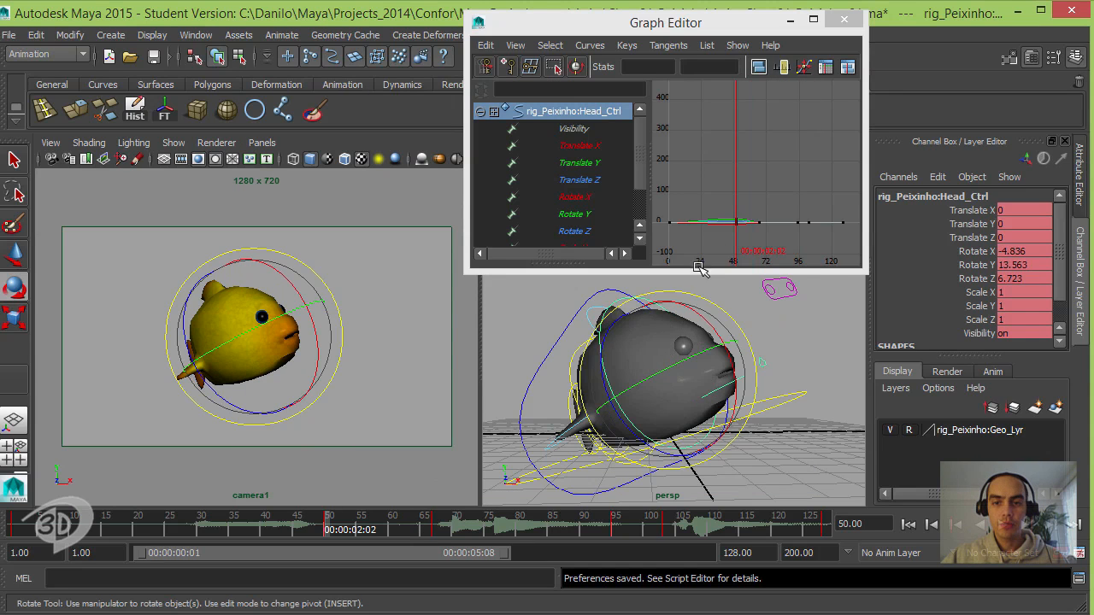
- Apply step tangents to all keys of the head control's curves in a widened Graph Editor and clear the selection
{"action": "left_click", "coordinate": [737, 186]}
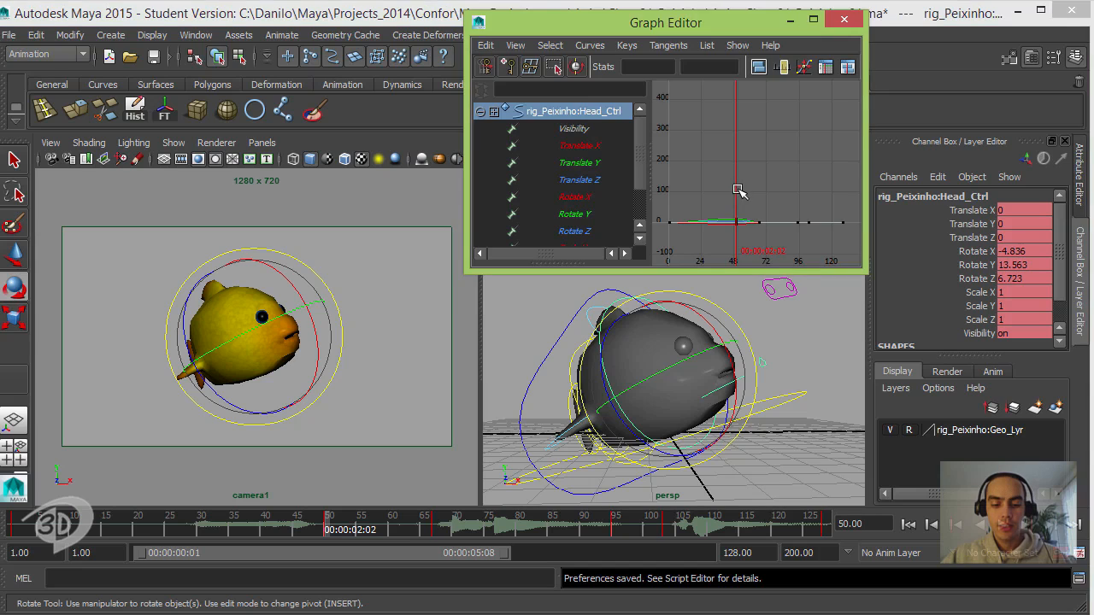
{"action": "key", "text": "a"}
{"action": "right_click_drag", "start_coordinate": [762, 198], "coordinate": [712, 180], "text": "alt"}
{"action": "left_click_drag", "start_coordinate": [688, 117], "coordinate": [860, 308]}
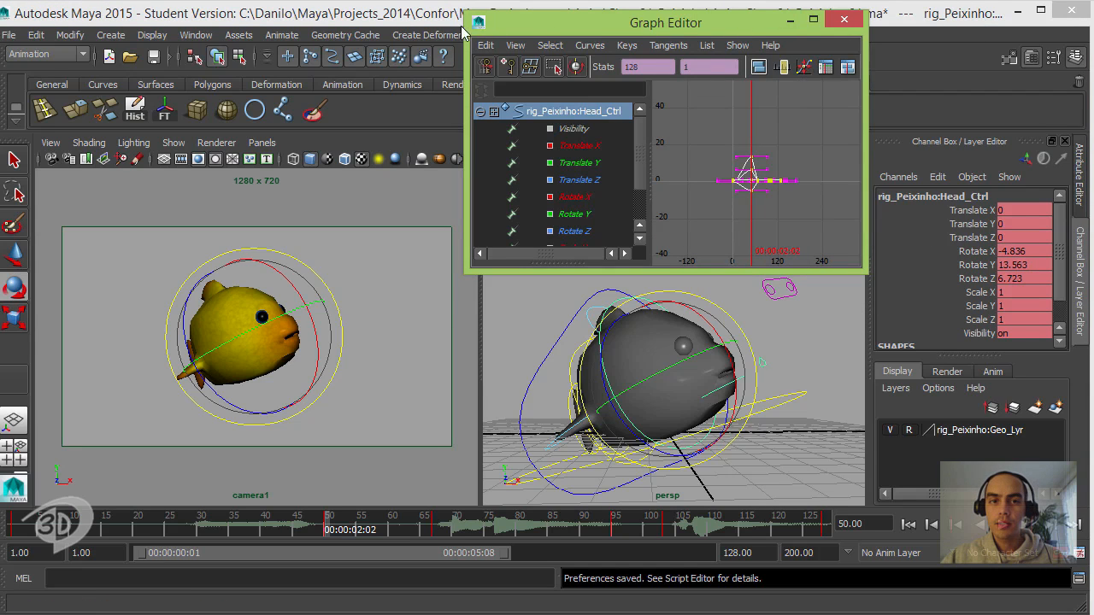
{"action": "left_click_drag", "start_coordinate": [469, 28], "coordinate": [283, 28]}
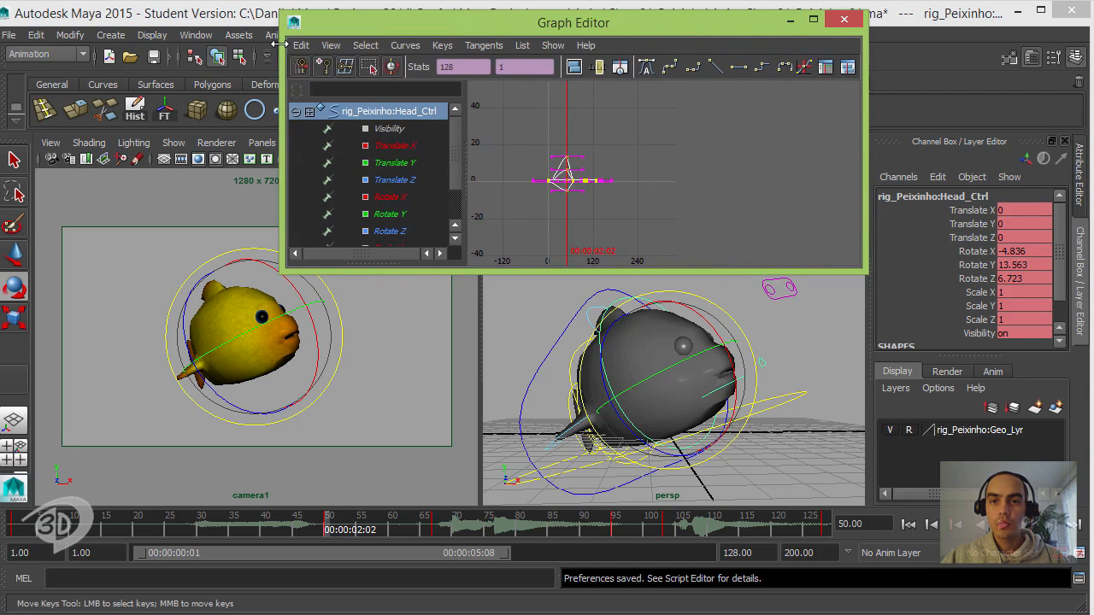
{"action": "left_click", "coordinate": [760, 67]}
{"action": "left_click", "coordinate": [406, 338]}
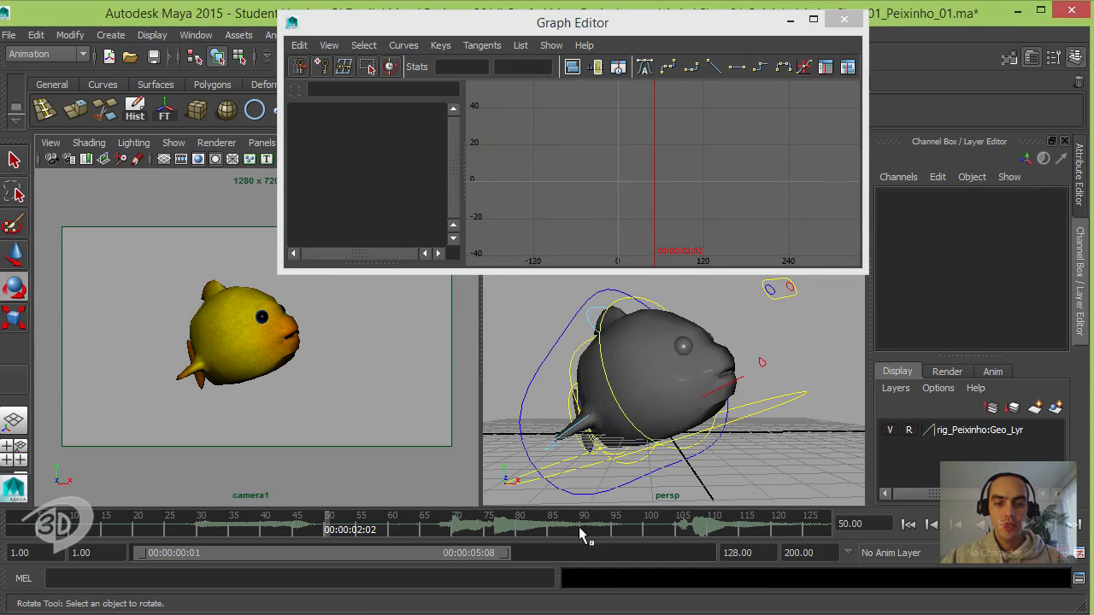
- Rotate the head control to about 14.8, -17.7, 7.4 degrees at frame 67 so the fish faces the camera, and key its rotation
{"action": "left_click", "coordinate": [615, 297]}
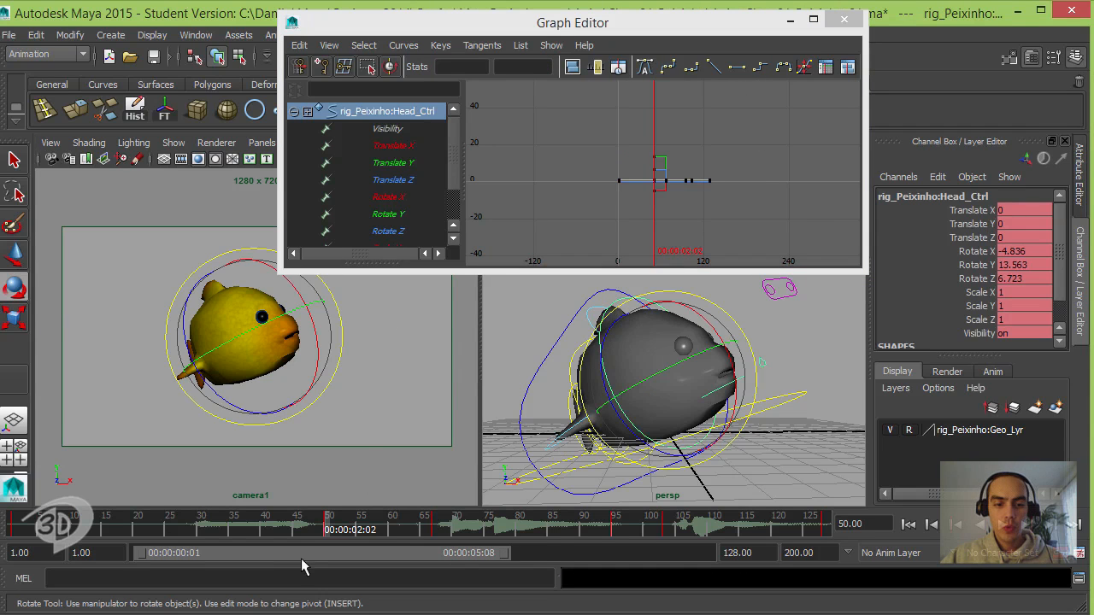
{"action": "key", "text": "alt+v"}
{"action": "key", "text": "Escape"}
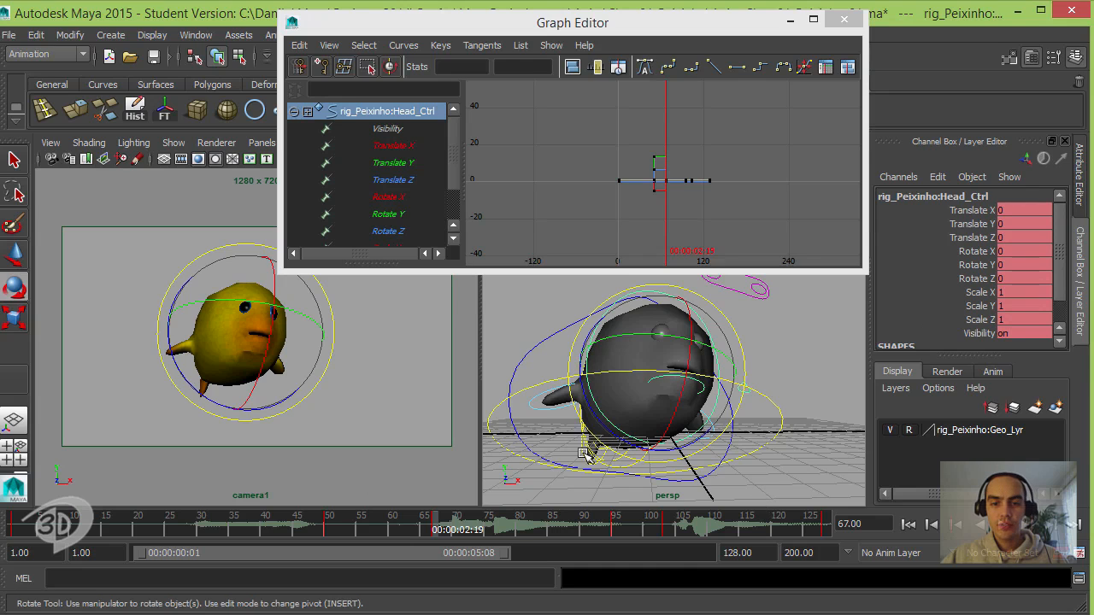
{"action": "left_click_drag", "start_coordinate": [636, 350], "coordinate": [612, 383]}
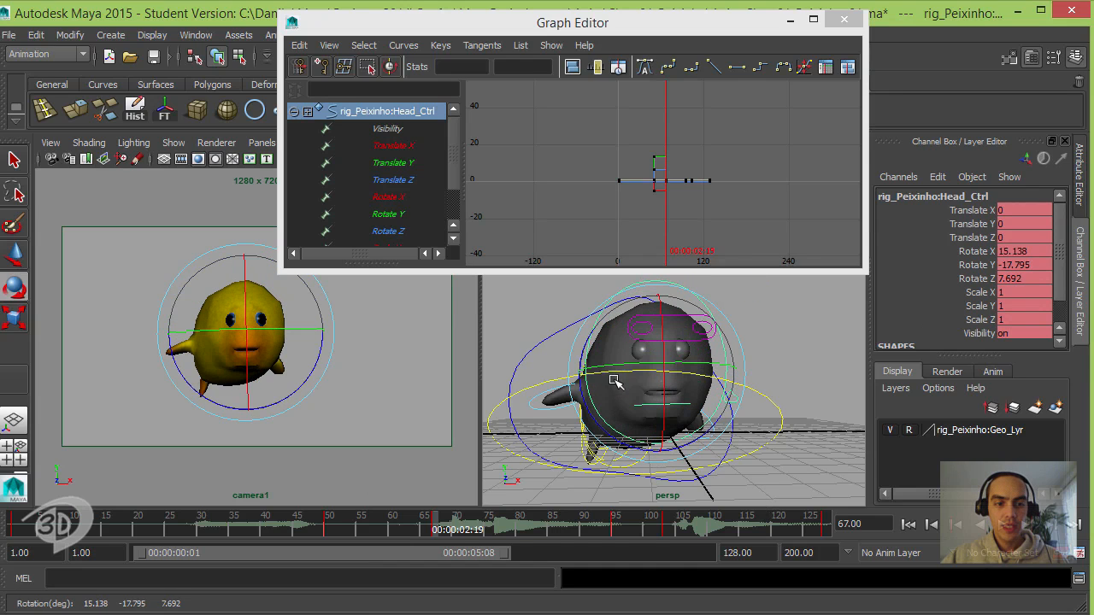
{"action": "key", "text": "shift+e"}
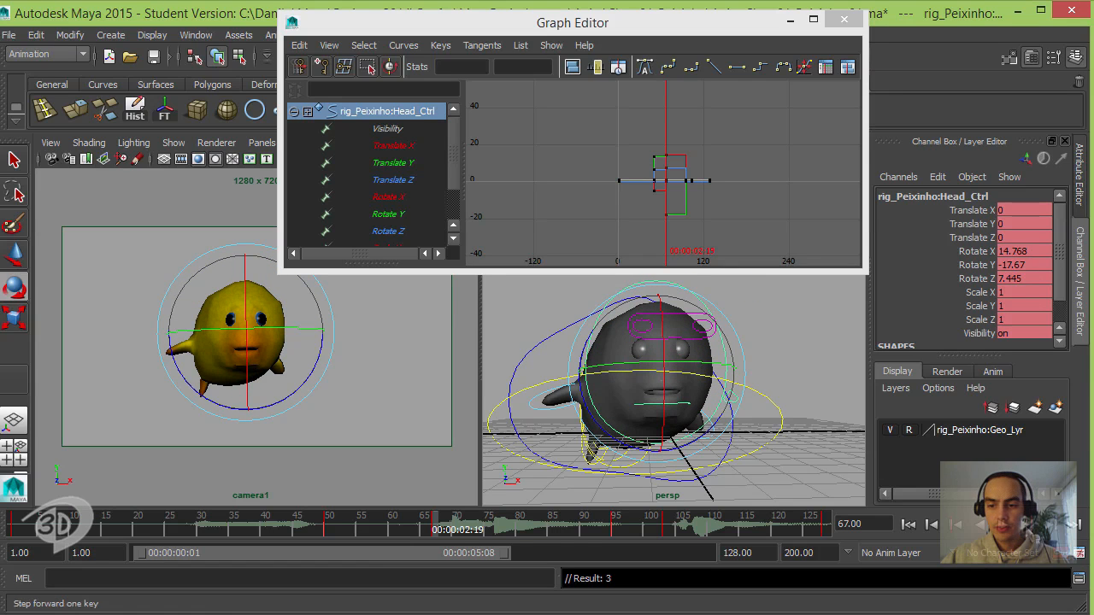
- Rotate the head control to about 17, -16.6, 8.5 degrees at frame 95 and key its rotation
{"action": "left_click", "coordinate": [1025, 524]}
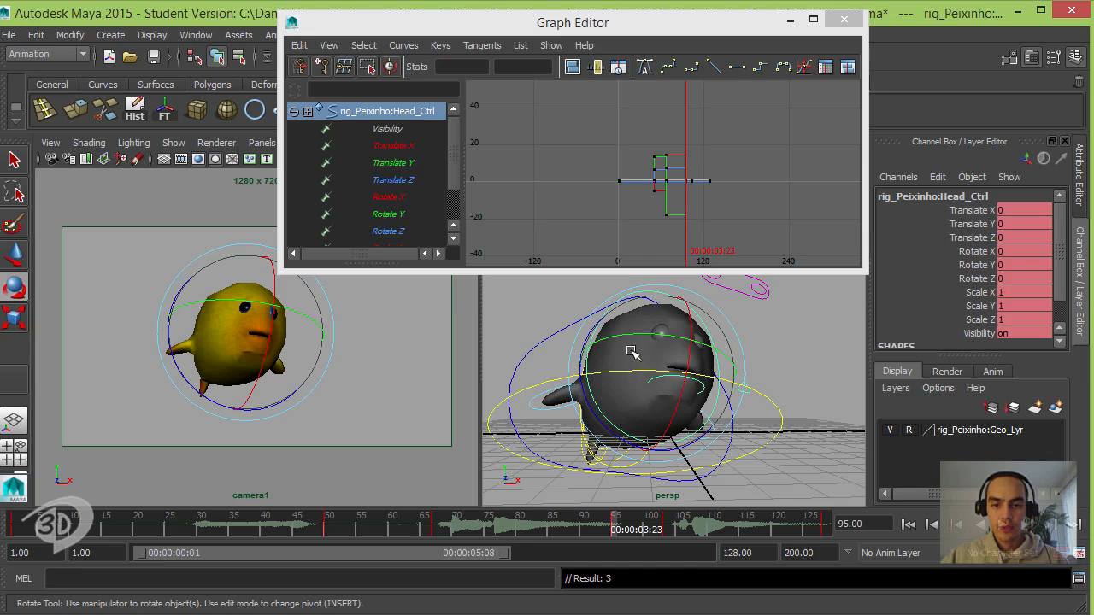
{"action": "left_click_drag", "start_coordinate": [634, 353], "coordinate": [615, 390]}
{"action": "key", "text": "shift+e"}
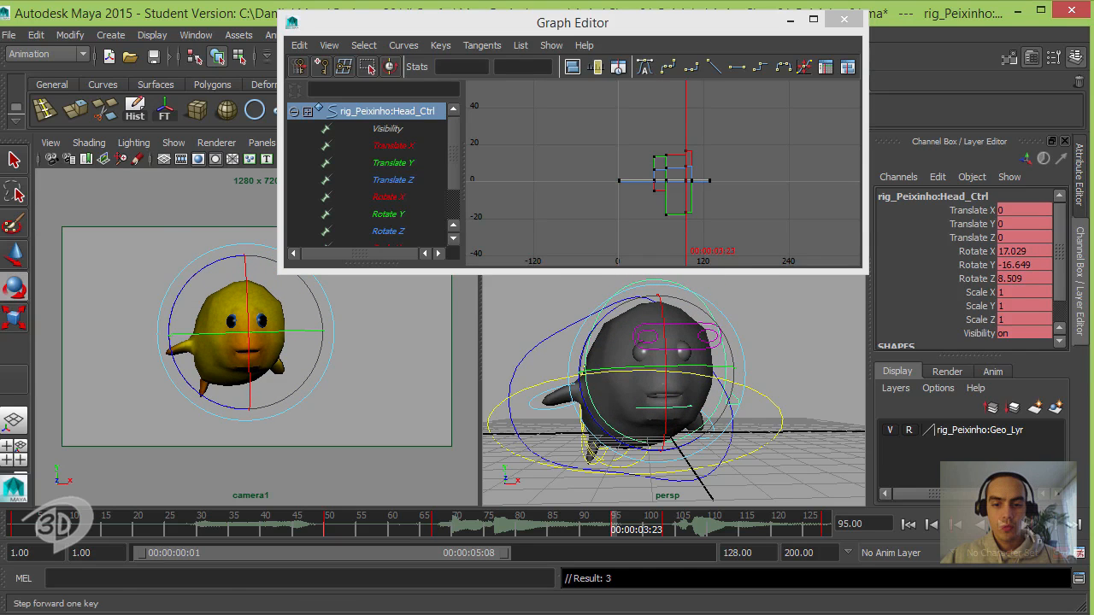
- Rotate the head control to about -11.1, -1.9, -14.4 degrees at frame 103, key its rotation, and advance to the key at frame 128
{"action": "left_click", "coordinate": [1026, 524]}
{"action": "left_click_drag", "start_coordinate": [603, 348], "coordinate": [504, 323]}
{"action": "key", "text": "shift+e"}
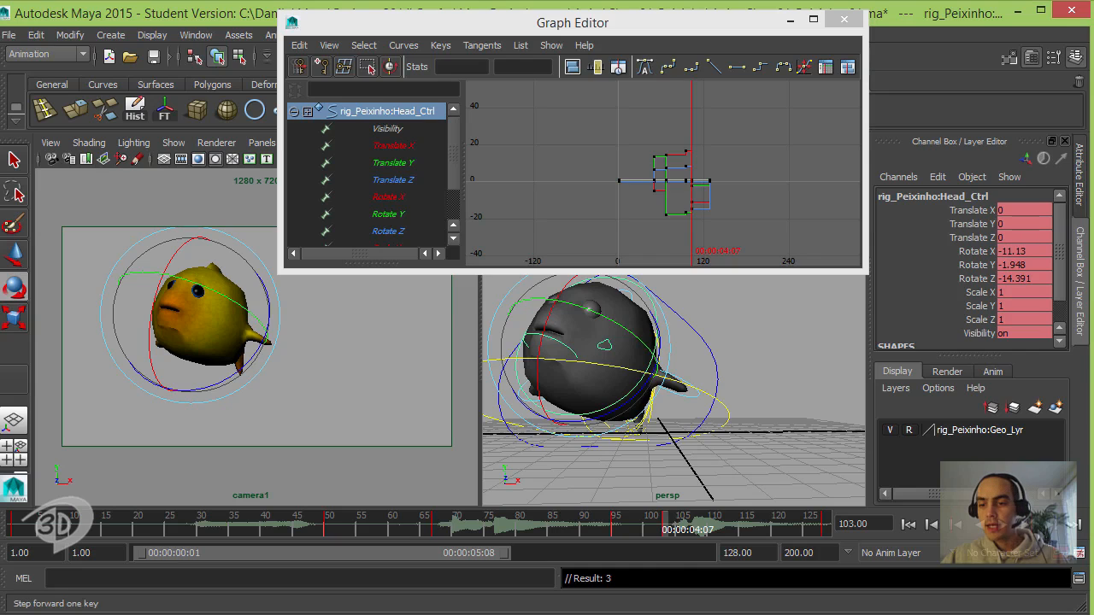
{"action": "left_click", "coordinate": [1027, 524]}
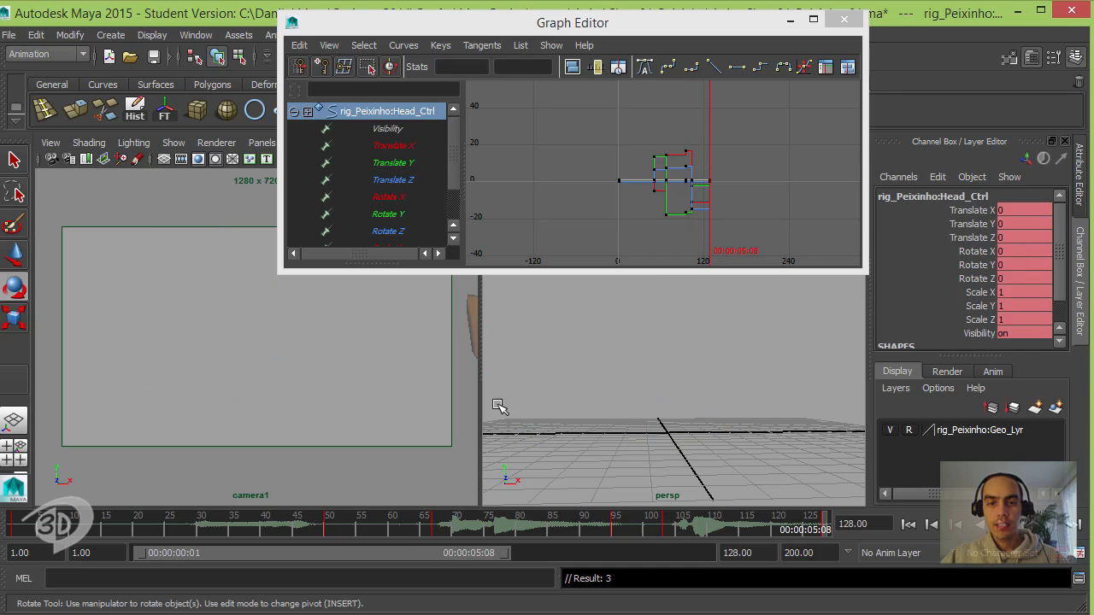
- Play back the shot from the first frame to review the head poses, ending at frame 128
{"action": "left_click", "coordinate": [911, 526]}
{"action": "left_click", "coordinate": [1004, 524]}
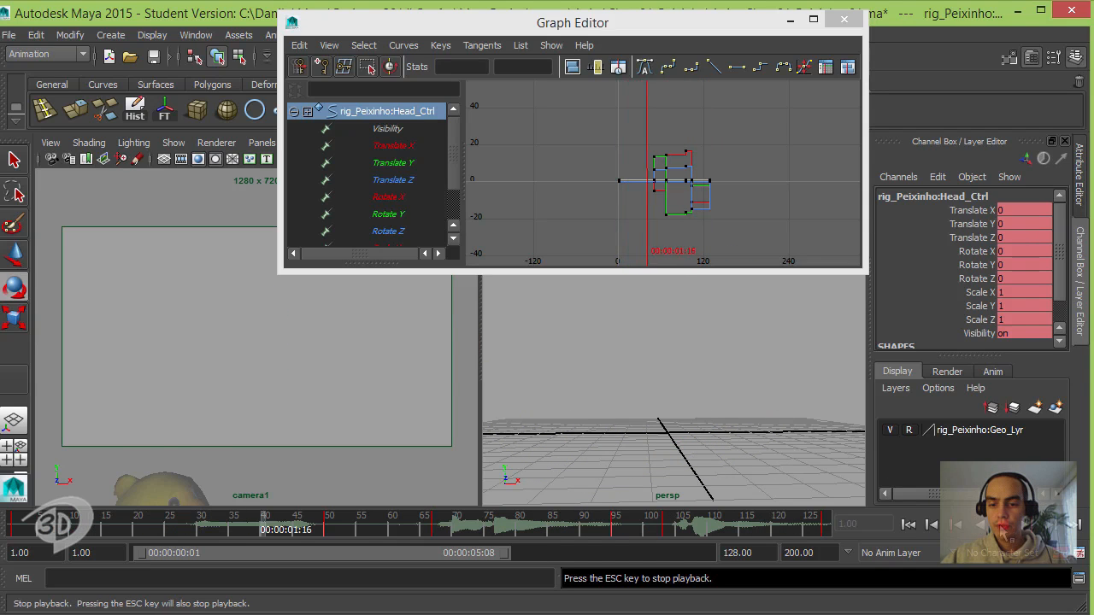
{"action": "left_click_drag", "start_coordinate": [742, 524], "coordinate": [809, 513]}
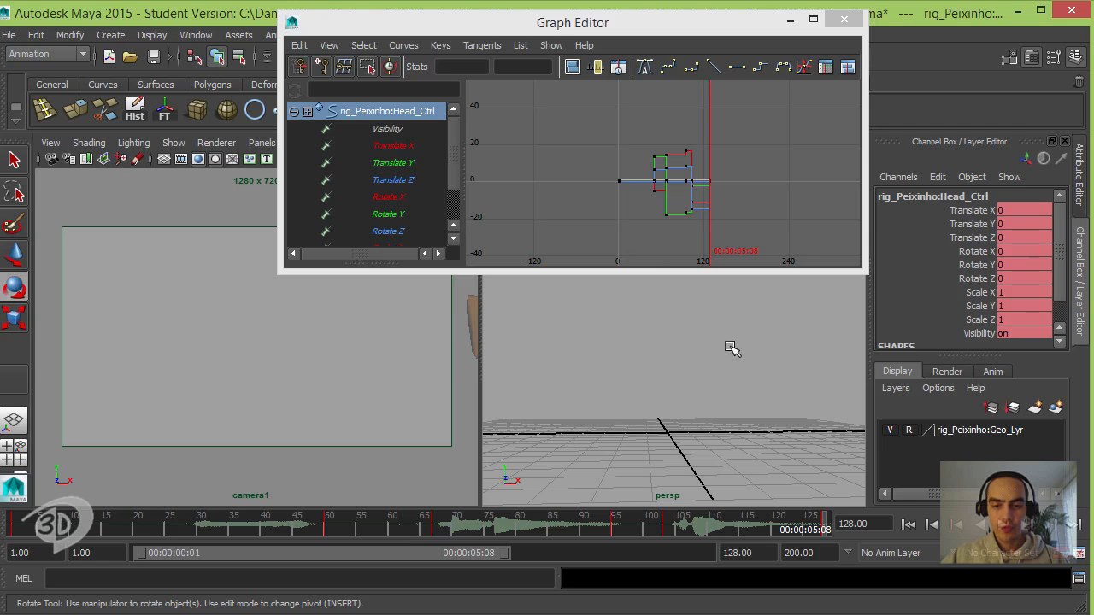
- Rotate and key the head control at about 3.3, 21, 10.1 degrees at frame 128
{"action": "left_click_drag", "start_coordinate": [730, 345], "coordinate": [653, 337], "text": "alt"}
{"action": "middle_click_drag", "start_coordinate": [652, 336], "coordinate": [618, 366], "text": "alt"}
{"action": "left_click_drag", "start_coordinate": [618, 367], "coordinate": [736, 392], "text": "alt"}
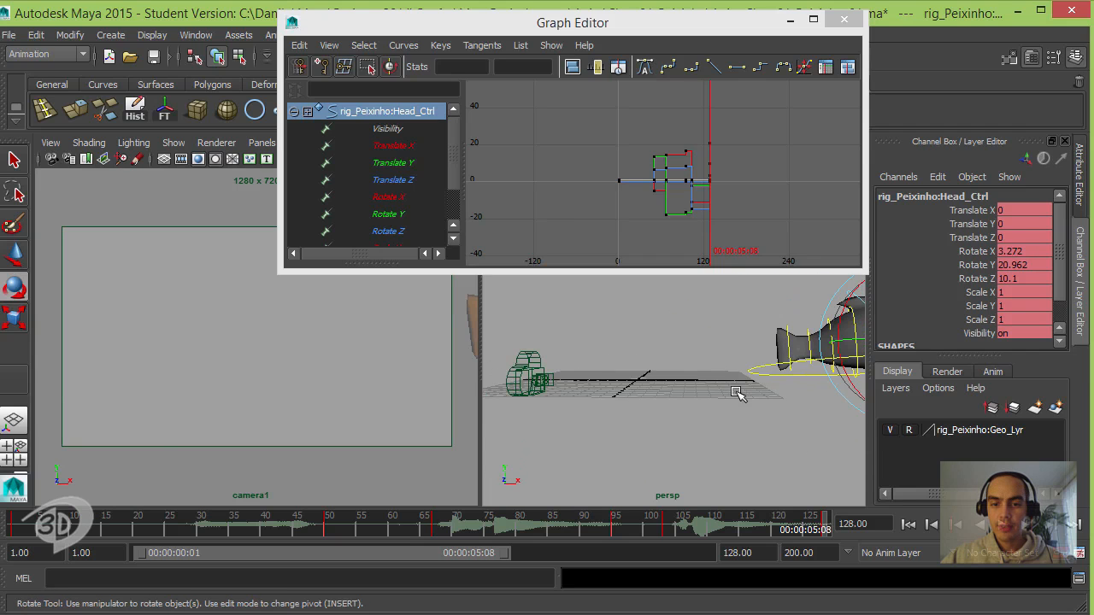
- Play the shot from the start to check the stepped head poses, and return to frame 1
{"action": "left_click", "coordinate": [909, 525]}
{"action": "key", "text": "alt+v"}
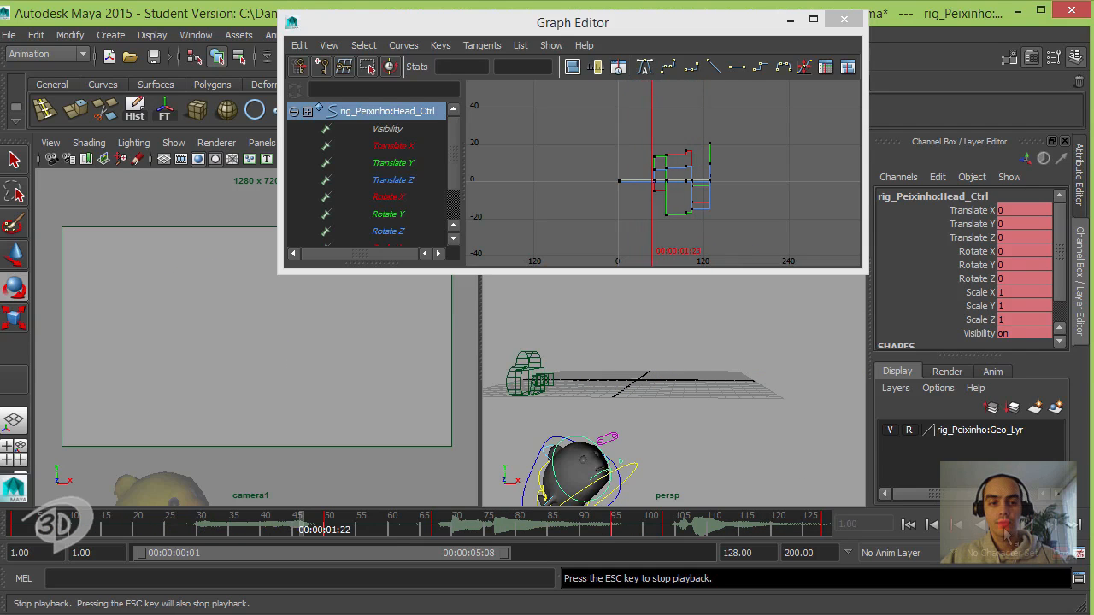
{"action": "key", "text": "Escape"}
{"action": "left_click", "coordinate": [908, 525]}
- Select the four tail controls of the fish together, Tail_1_Ctrl through Tail_4_Ctrl, for rotation
{"action": "left_click_drag", "start_coordinate": [684, 385], "coordinate": [740, 375], "text": "alt"}
{"action": "left_click", "coordinate": [741, 375]}
{"action": "left_click_drag", "start_coordinate": [676, 390], "coordinate": [717, 340], "text": "alt"}
{"action": "key", "text": "e"}
{"action": "scroll", "coordinate": [609, 366], "scroll_direction": "up", "scroll_amount": 2}
{"action": "left_click", "coordinate": [614, 330]}
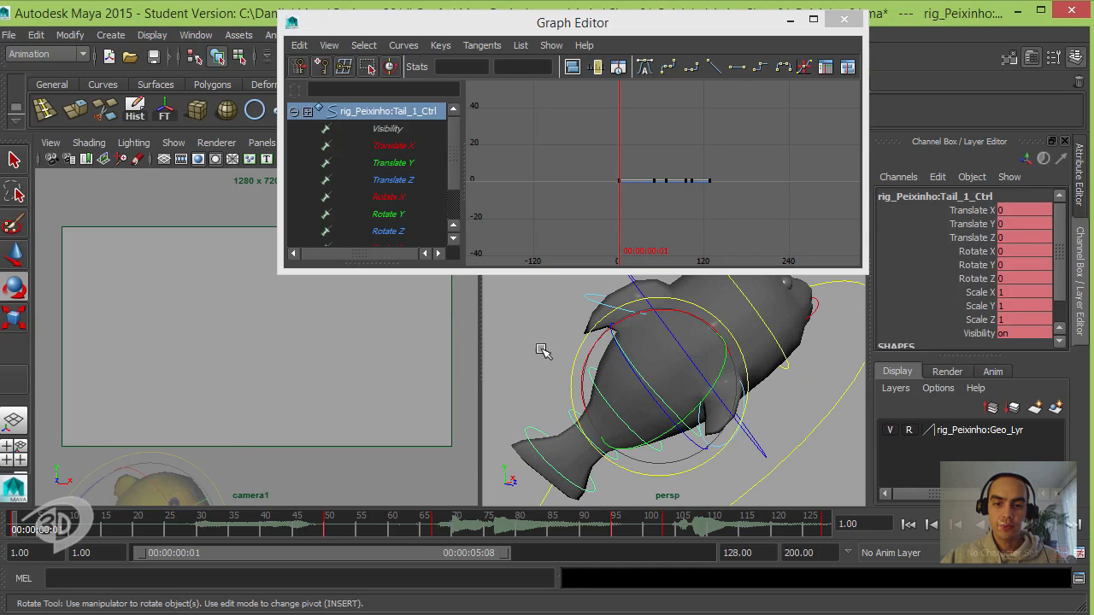
{"action": "left_click", "coordinate": [586, 395]}
{"action": "left_click_drag", "start_coordinate": [570, 419], "coordinate": [502, 382]}
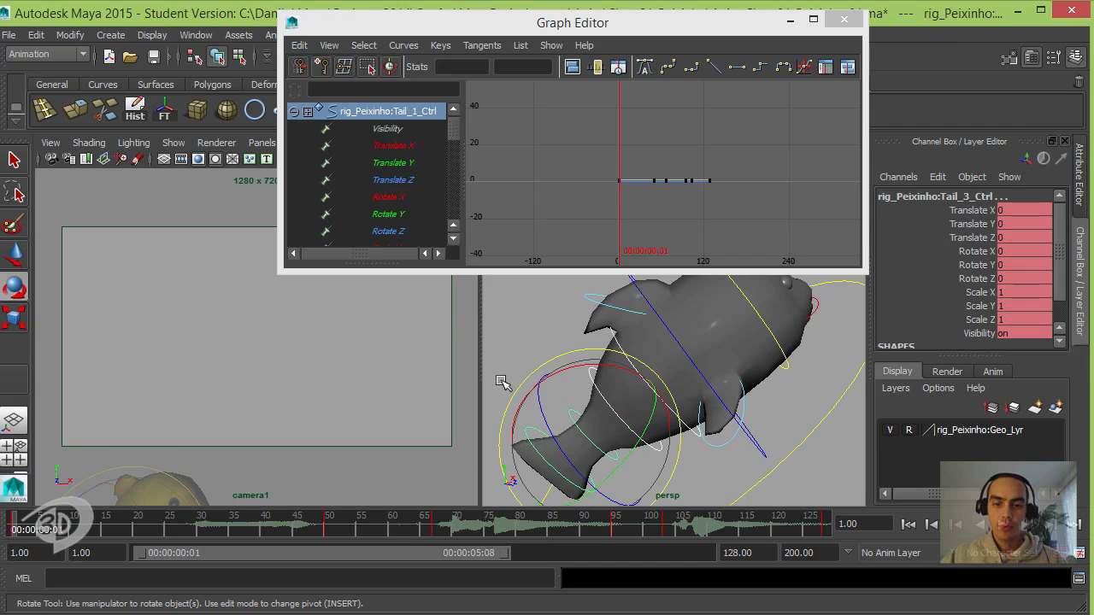
{"action": "left_click_drag", "start_coordinate": [533, 430], "coordinate": [534, 430]}
{"action": "left_click_drag", "start_coordinate": [676, 405], "coordinate": [569, 390], "text": "alt"}
{"action": "middle_click_drag", "start_coordinate": [570, 391], "coordinate": [596, 425], "text": "alt"}
{"action": "left_click_drag", "start_coordinate": [596, 425], "coordinate": [419, 358], "text": "alt"}
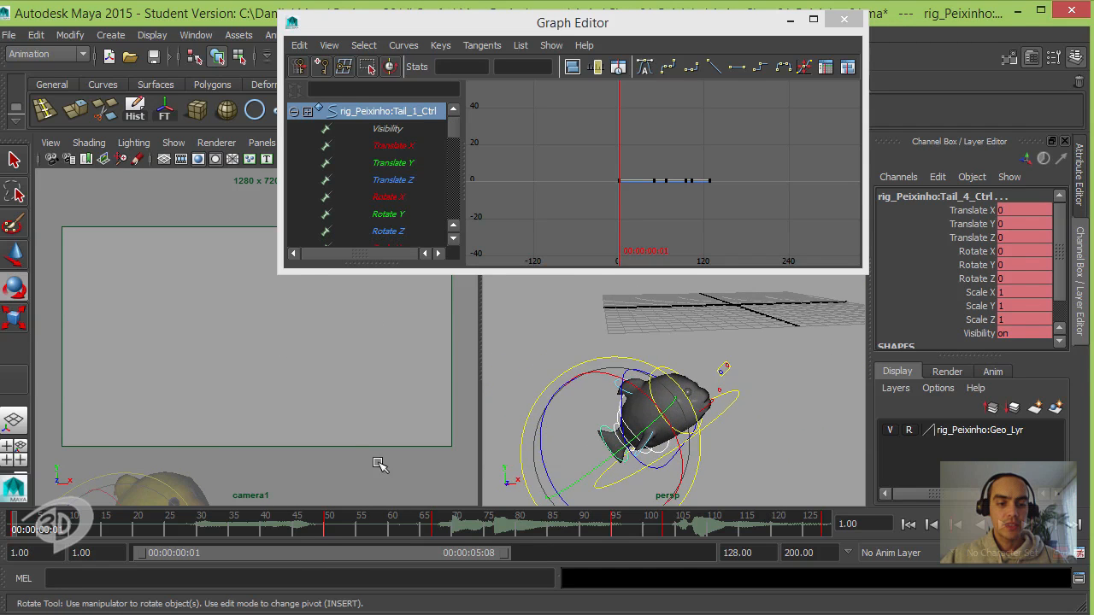
- Bend the tail at frame 50 by rotating its controls to about -15.1, 15.1, 0.8 degrees, and key the rotation
{"action": "left_click_drag", "start_coordinate": [17, 530], "coordinate": [328, 523]}
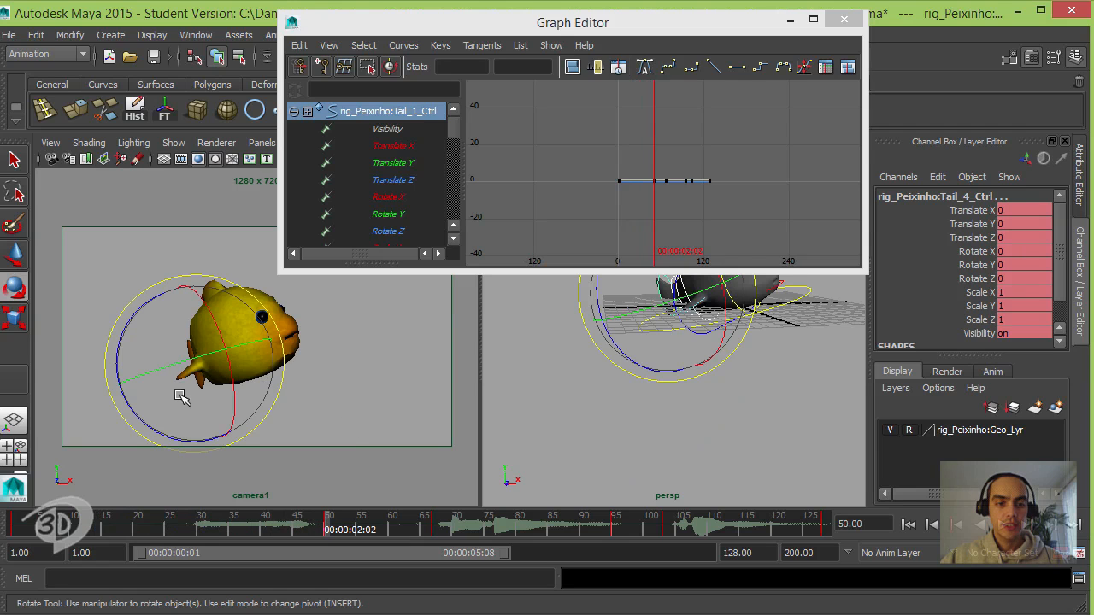
{"action": "left_click_drag", "start_coordinate": [183, 392], "coordinate": [214, 381]}
{"action": "key", "text": "s"}
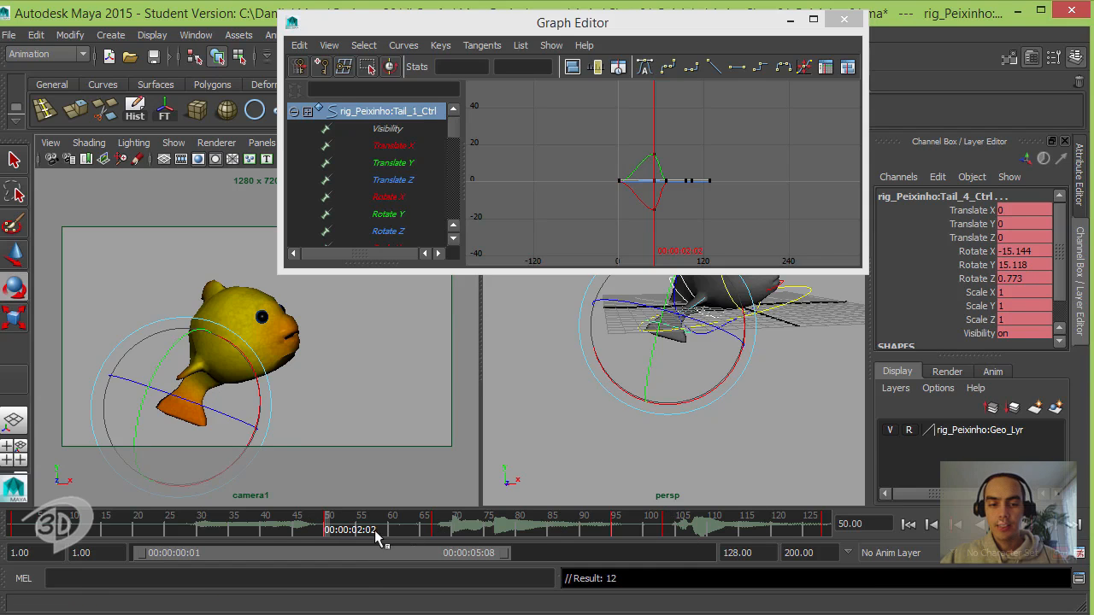
- Rotate and key the tail controls at frame 67, and at about -18, 11, 0.4 degrees at frame 95
{"action": "mouse_move", "coordinate": [295, 526]}
{"action": "left_mouse_down"}
{"action": "mouse_move", "coordinate": [473, 523]}
{"action": "mouse_move", "coordinate": [436, 530]}
{"action": "left_mouse_up"}
{"action": "key", "text": "e"}
{"action": "left_click_drag", "start_coordinate": [205, 407], "coordinate": [215, 373]}
{"action": "key", "text": "s"}
{"action": "left_click", "coordinate": [616, 528]}
{"action": "key", "text": "s"}
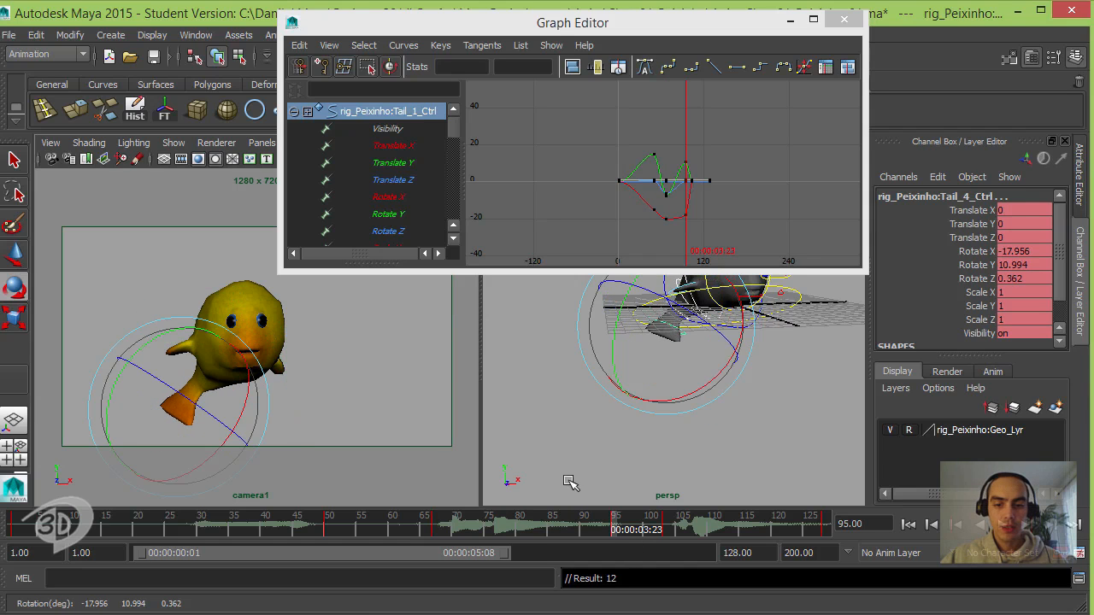
- Rotate the tail controls to about 6.1, -29.7, -5.7 degrees at frame 103 and key their rotation
{"action": "left_click", "coordinate": [663, 528]}
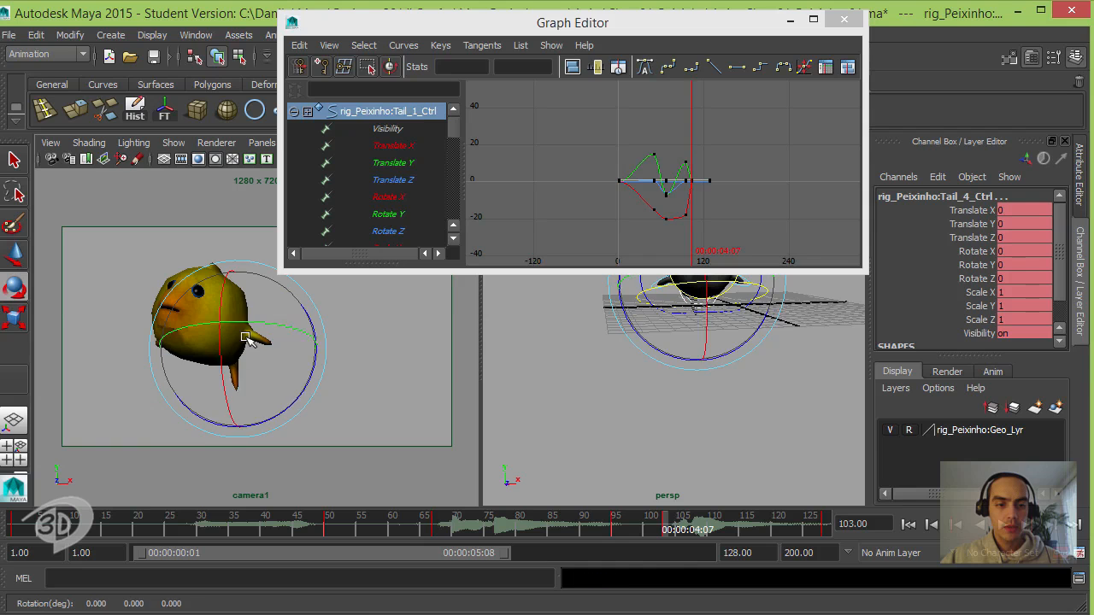
{"action": "left_click_drag", "start_coordinate": [229, 333], "coordinate": [274, 340]}
{"action": "key", "text": "s"}
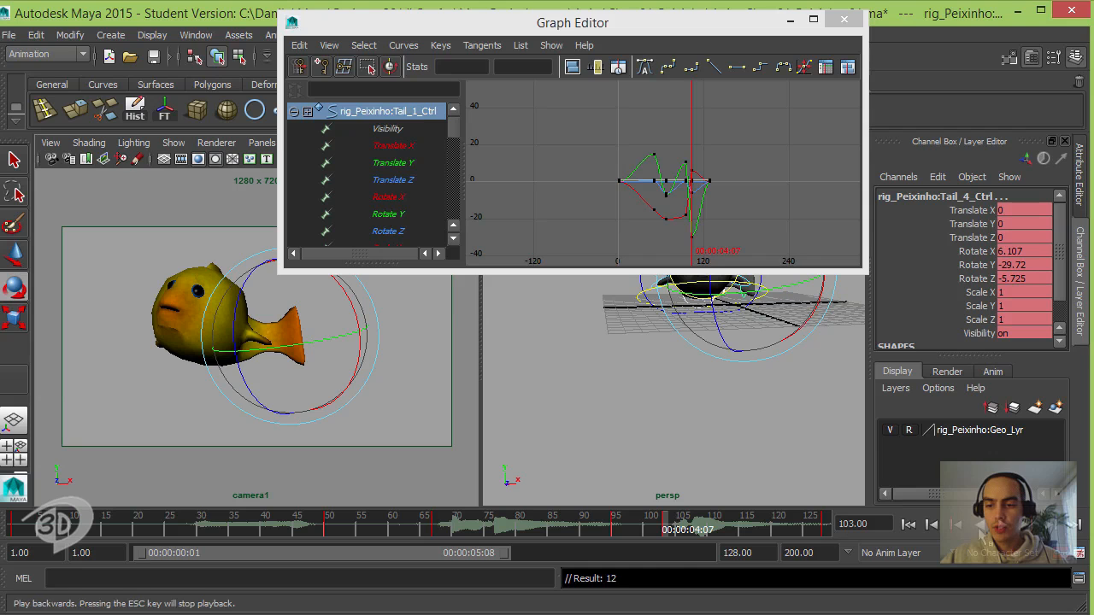
- Advance to frame 128, apply step tangents to all keys of the tail controls' curves, and clear the selection
{"action": "left_click", "coordinate": [1027, 524]}
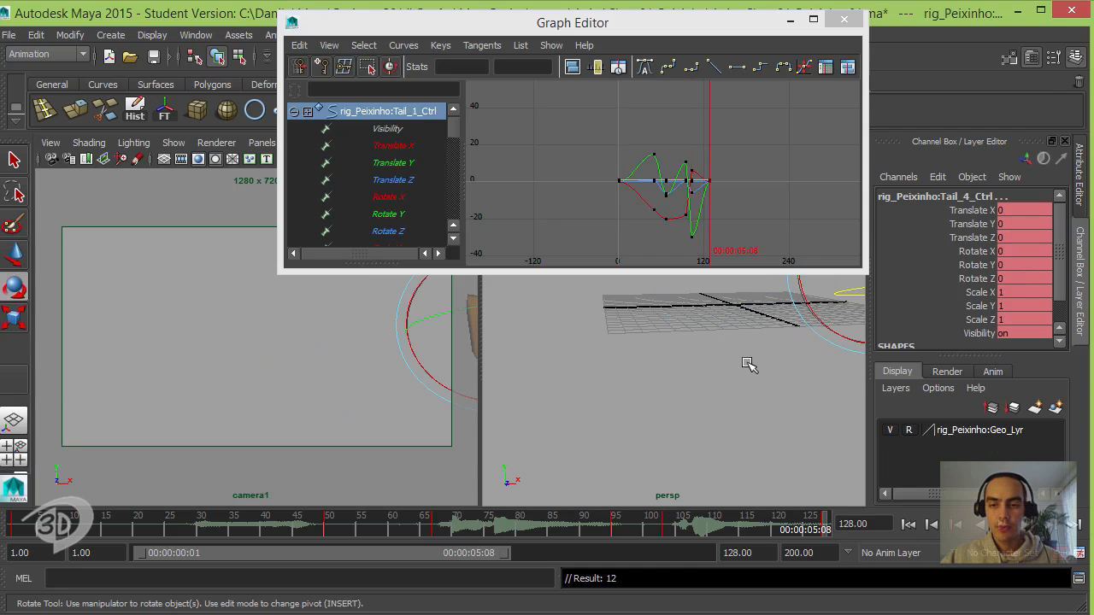
{"action": "left_click_drag", "start_coordinate": [745, 362], "coordinate": [676, 359], "text": "alt"}
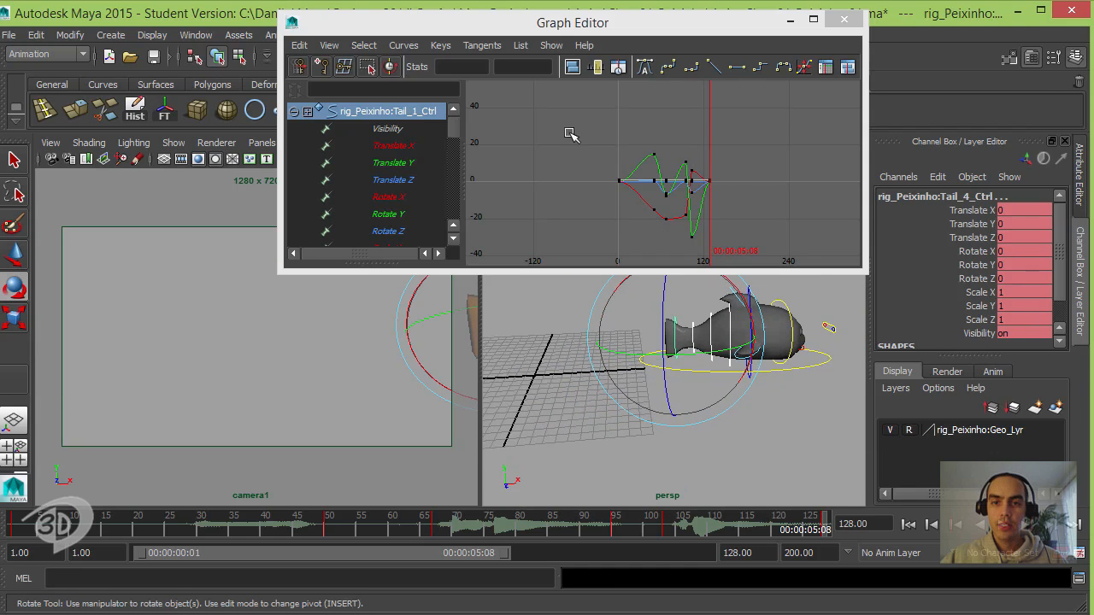
{"action": "left_click_drag", "start_coordinate": [567, 137], "coordinate": [708, 242]}
{"action": "left_click", "coordinate": [760, 67]}
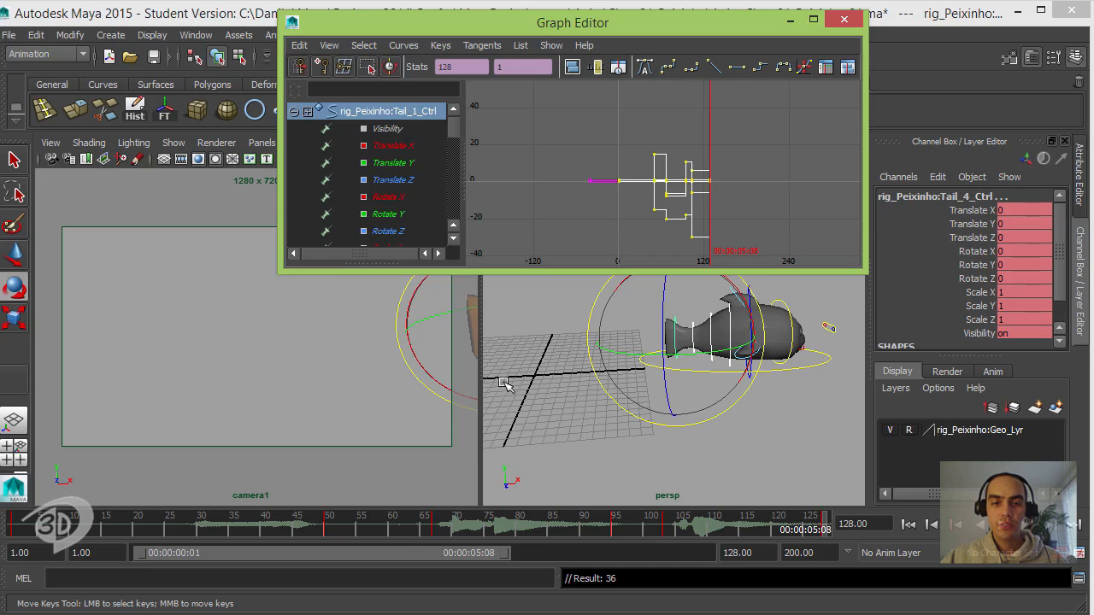
{"action": "left_click", "coordinate": [532, 359]}
{"action": "left_click_drag", "start_coordinate": [531, 359], "coordinate": [564, 351], "text": "alt"}
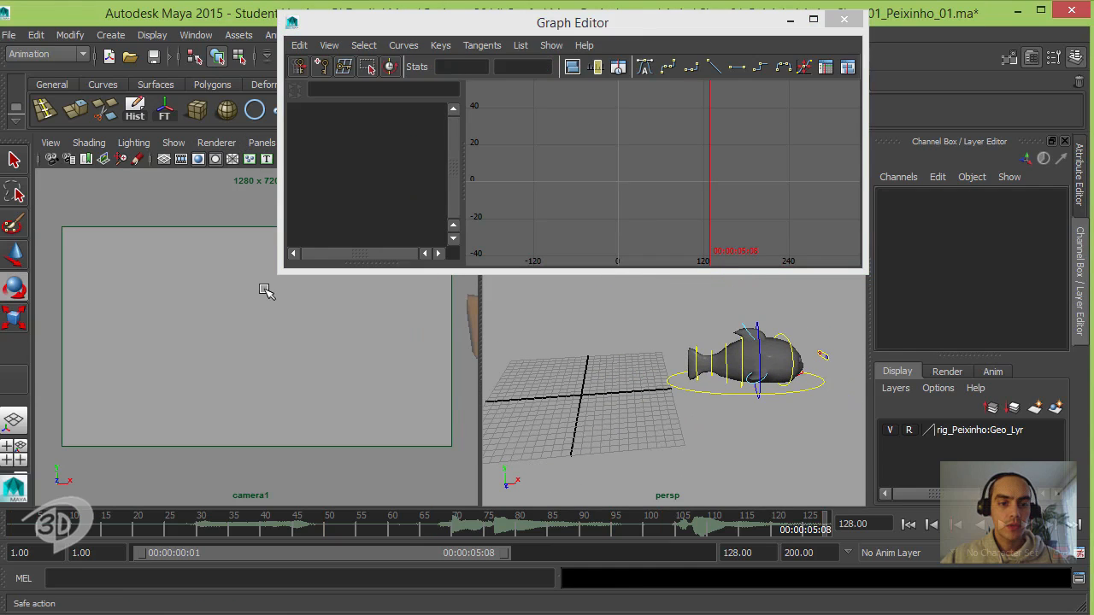
- Play back the full shot to review the stepped head and tail poses, and return to frame 1
{"action": "left_click", "coordinate": [1001, 524]}
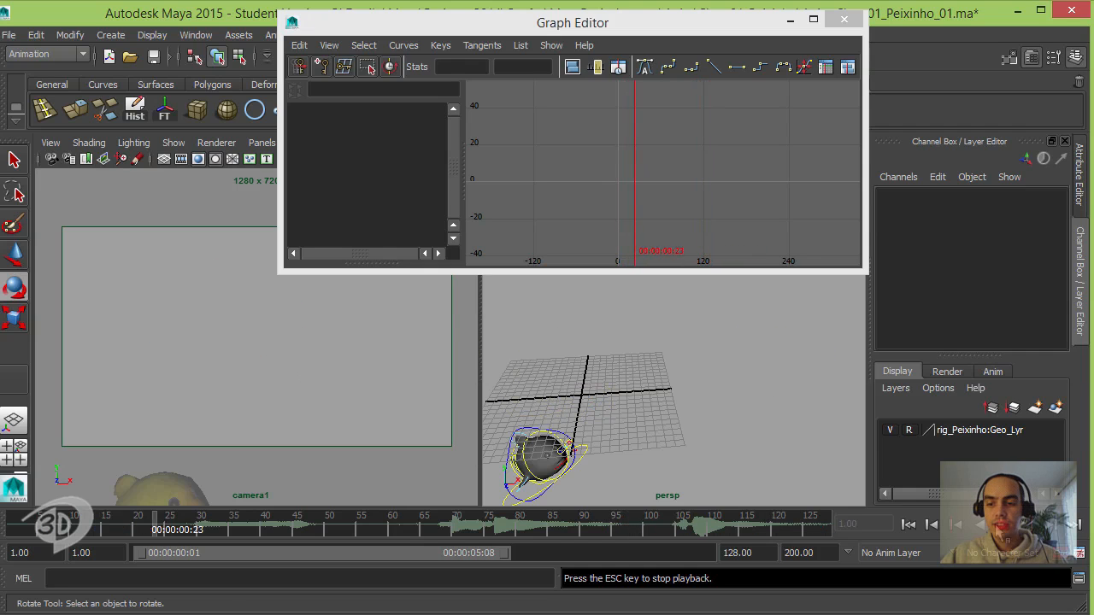
{"action": "key", "text": "Escape"}
{"action": "left_click", "coordinate": [904, 524]}
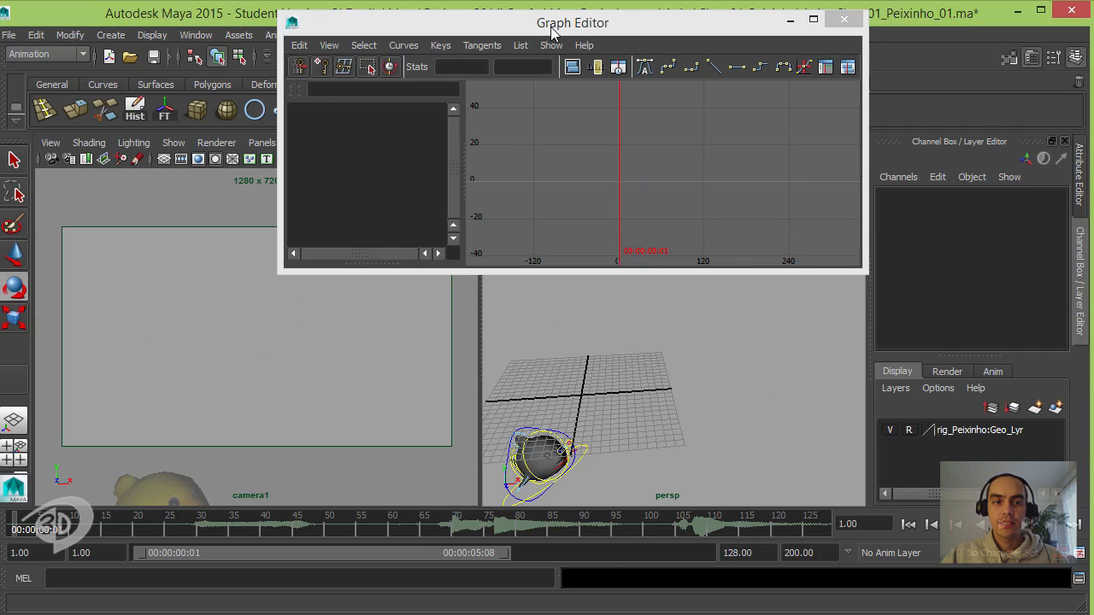
- Move the Graph Editor aside, make the camera1 view active, and open the Playblast options
{"action": "left_click_drag", "start_coordinate": [552, 33], "coordinate": [707, 69]}
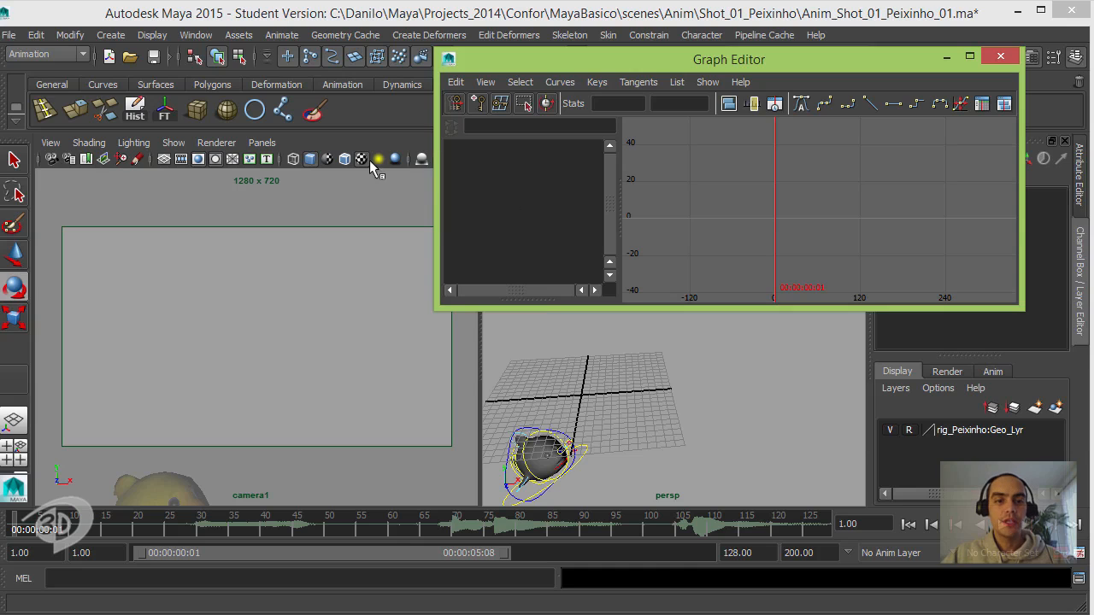
{"action": "left_click", "coordinate": [350, 135]}
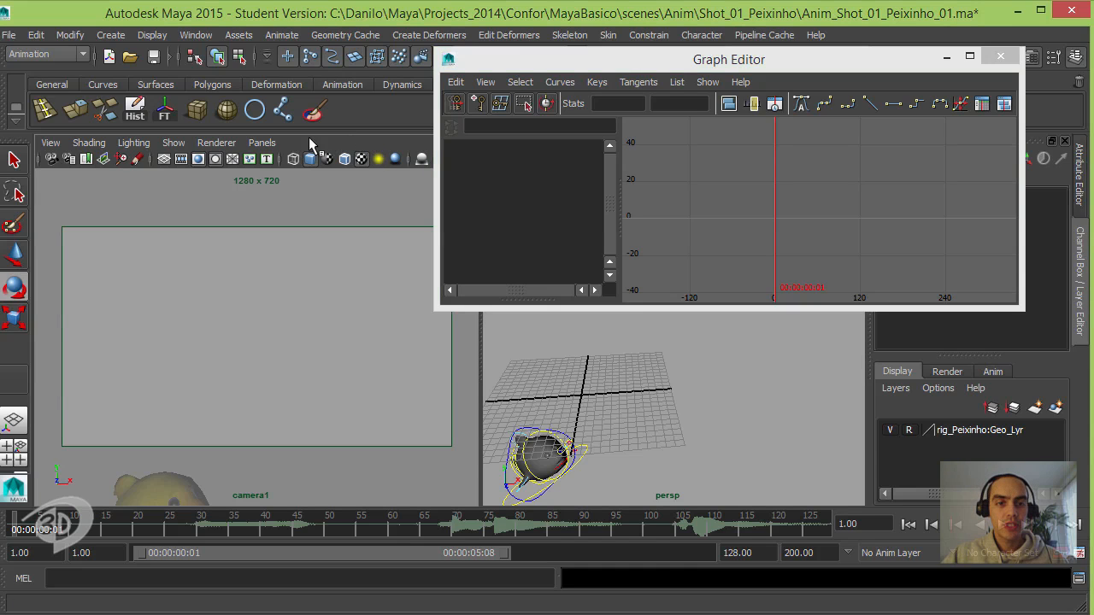
{"action": "right_click", "coordinate": [298, 523]}
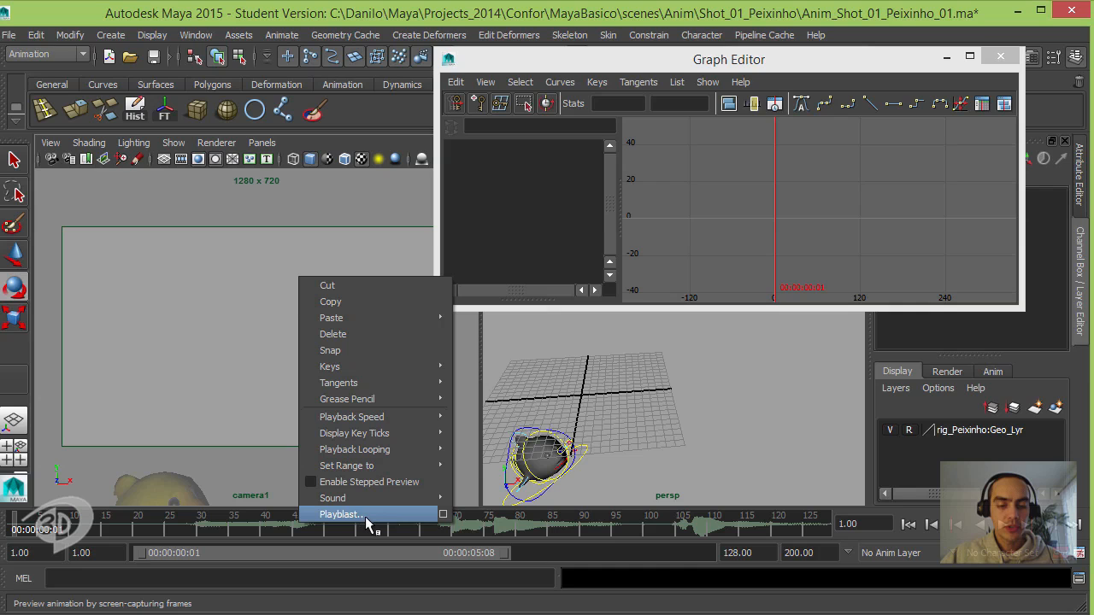
{"action": "left_click", "coordinate": [443, 514]}
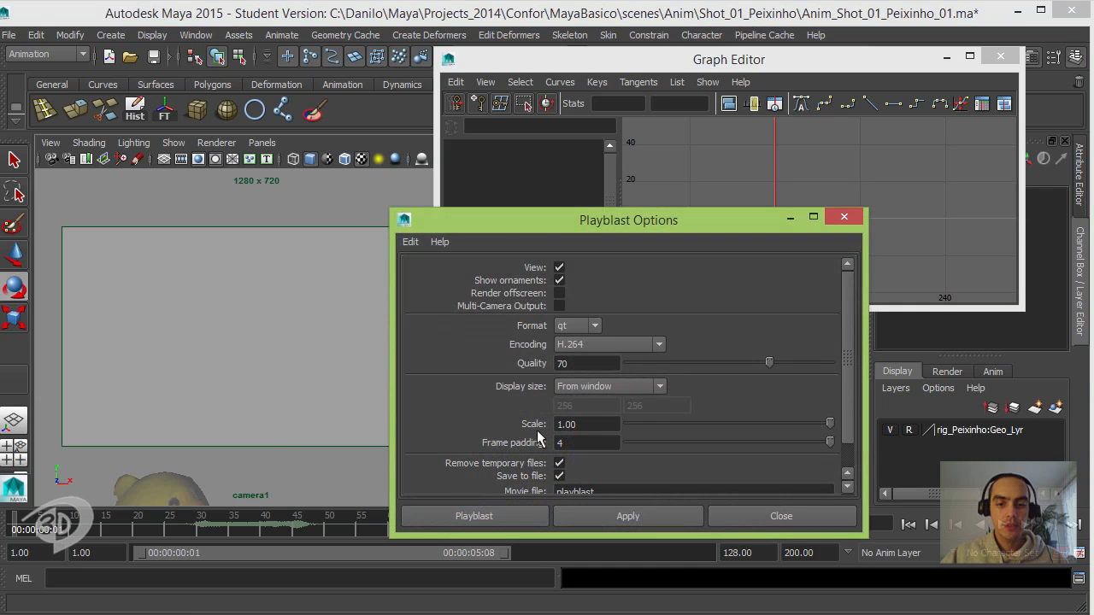
- Name the playblast's movie file ShotB_01_playblast
{"action": "scroll", "coordinate": [844, 336], "scroll_direction": "down", "scroll_amount": 1}
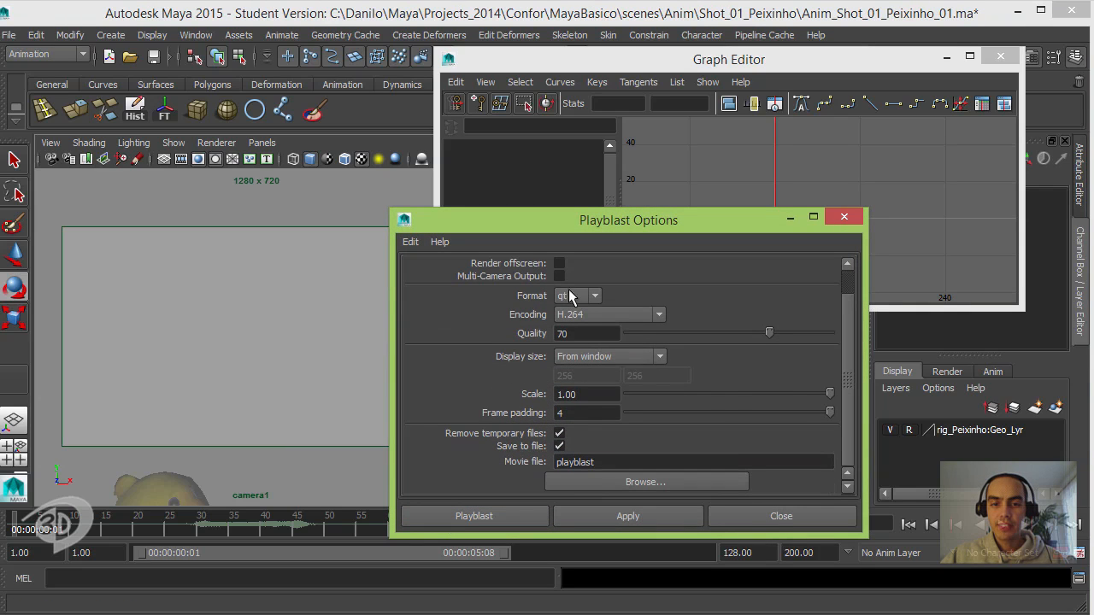
{"action": "left_click_drag", "start_coordinate": [604, 463], "coordinate": [474, 480]}
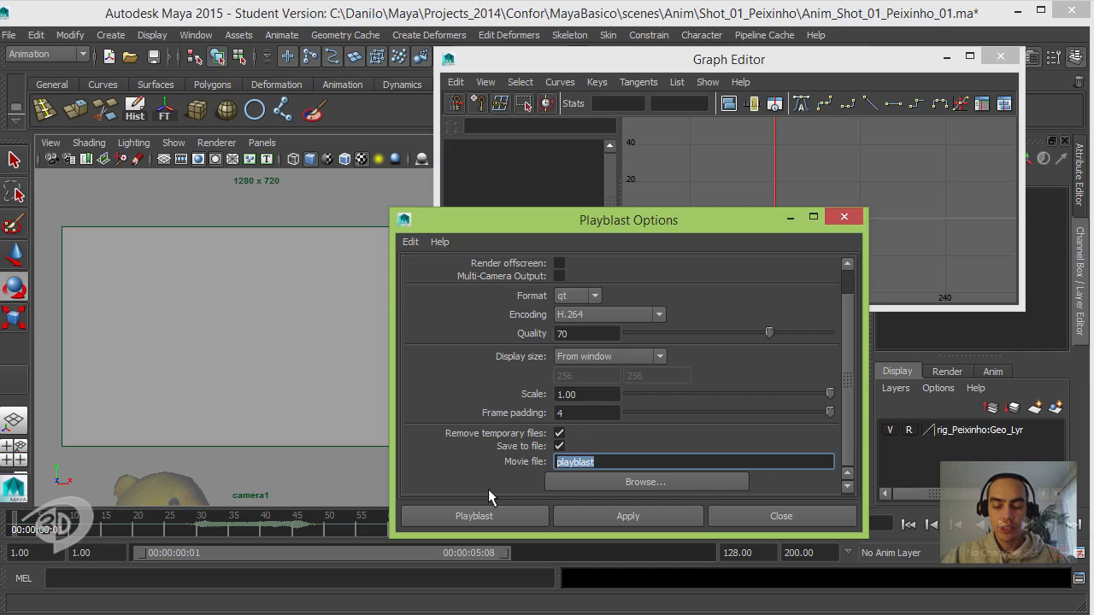
{"action": "key", "text": "Home"}
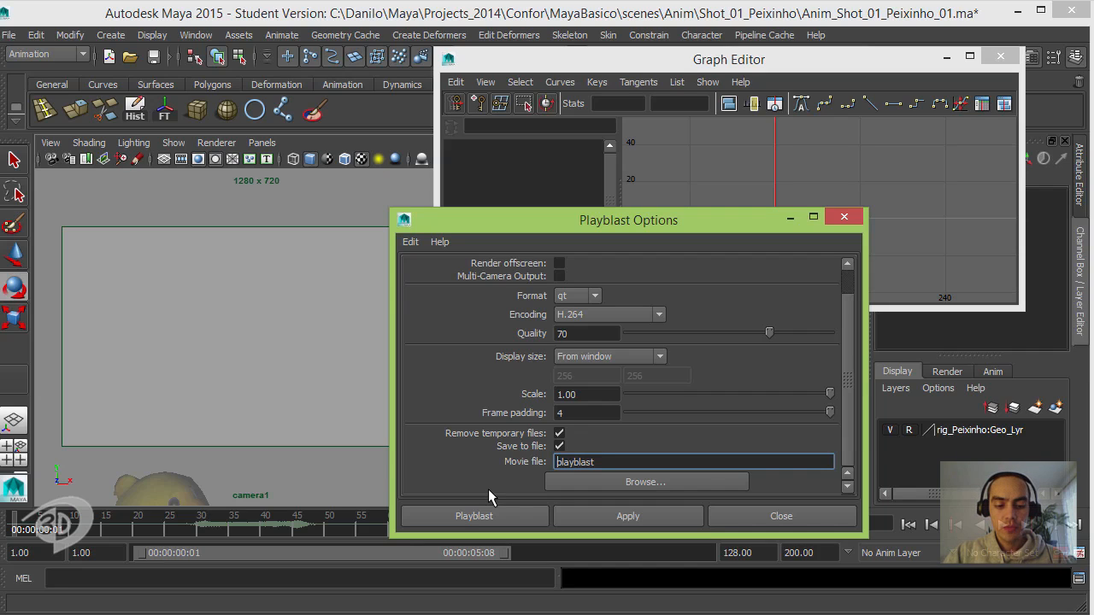
{"action": "type", "text": "ShotB_"}
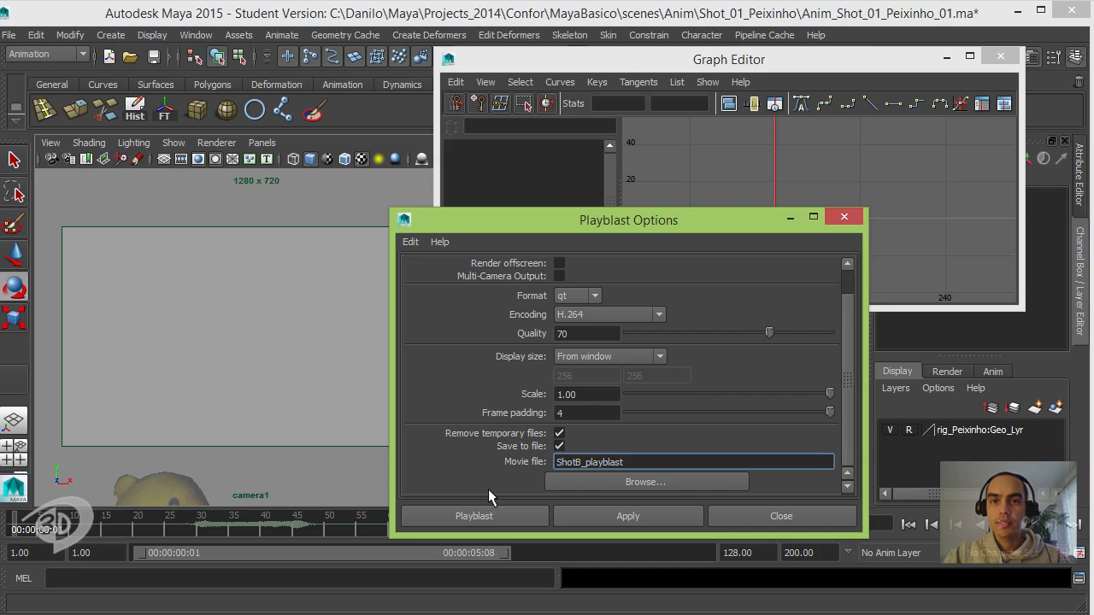
{"action": "type", "text": "0"}
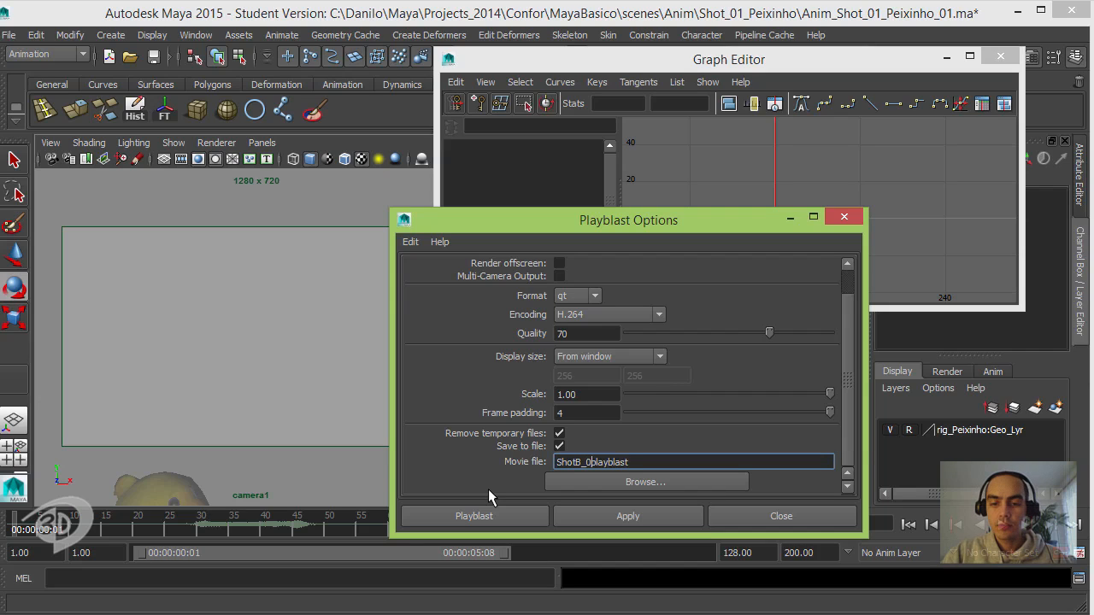
{"action": "type", "text": "1_"}
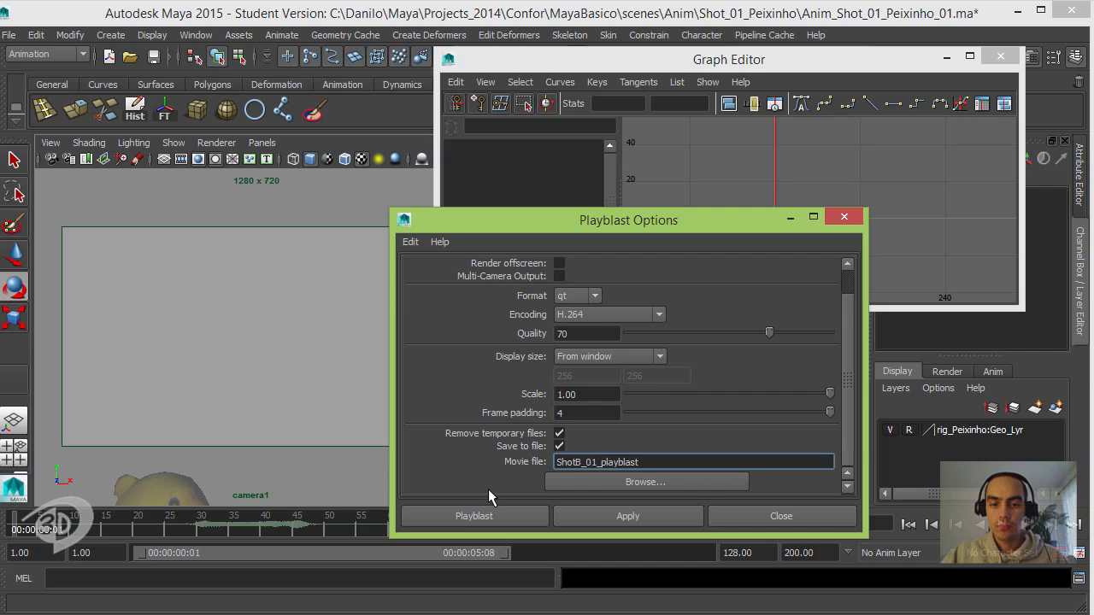
- Generate the playblast, watch the resulting movie, and close the player
{"action": "left_click", "coordinate": [478, 518]}
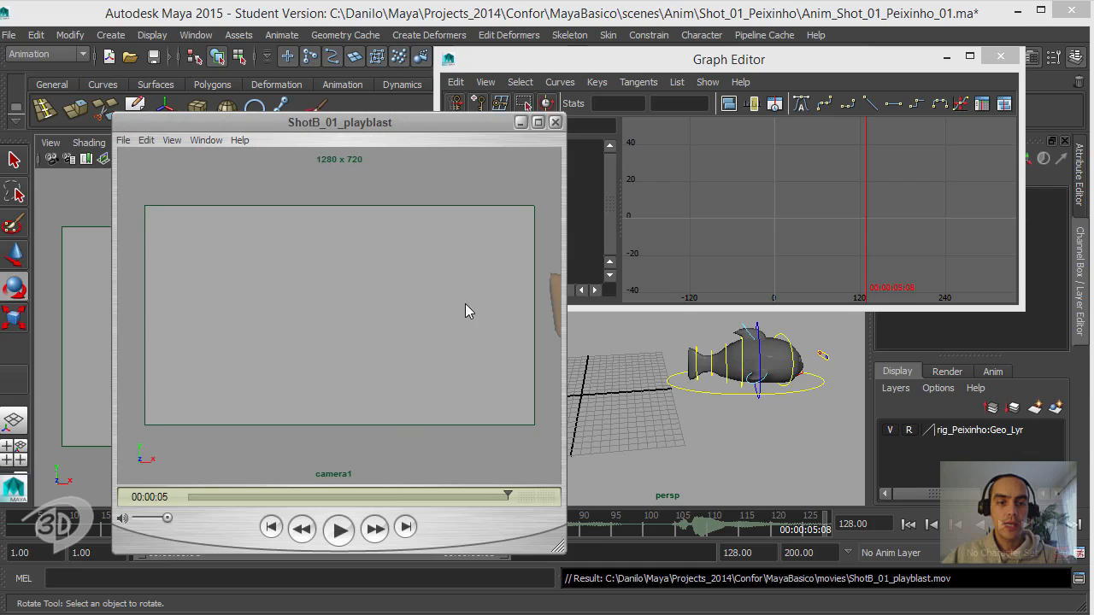
{"action": "left_click", "coordinate": [340, 532]}
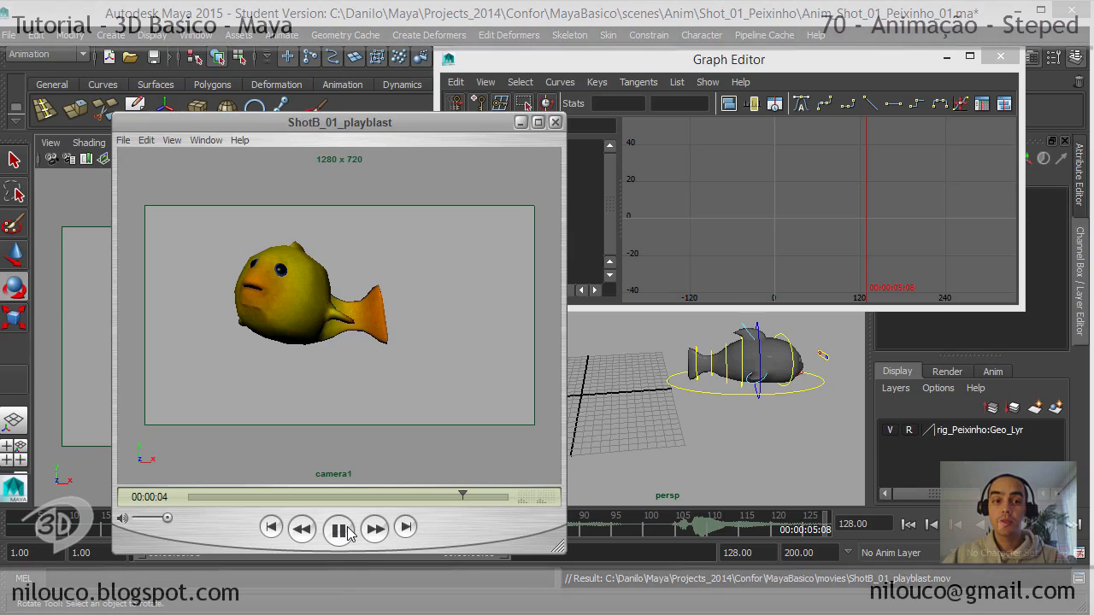
{"action": "left_click", "coordinate": [555, 124]}
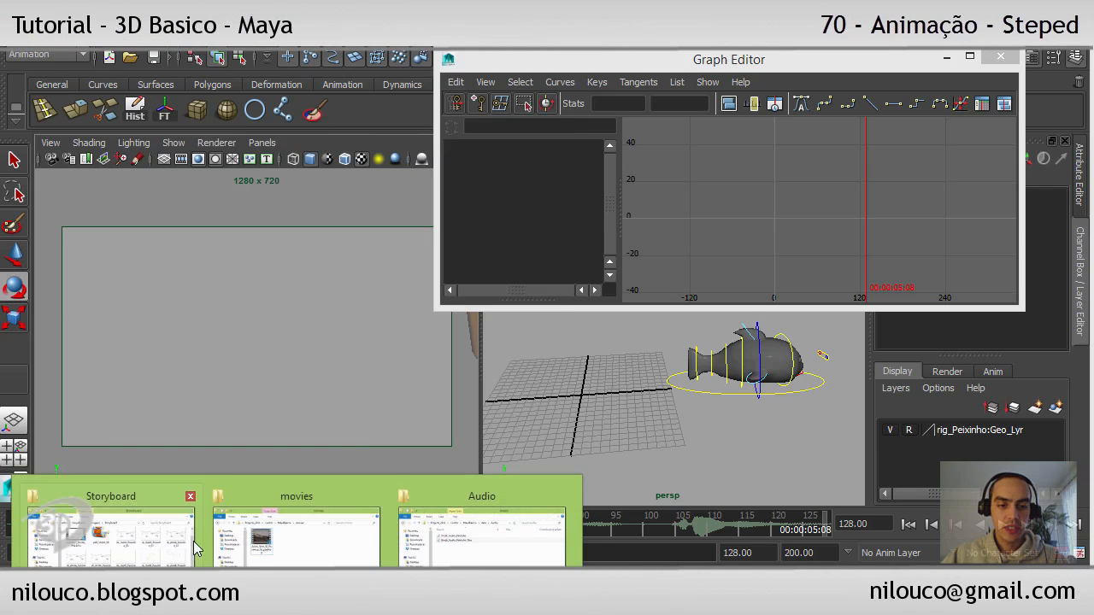
- Switch to File Explorer and locate the ShotB_01_playblast file in the MayaBasico project's movies folder
{"action": "left_click", "coordinate": [342, 542]}
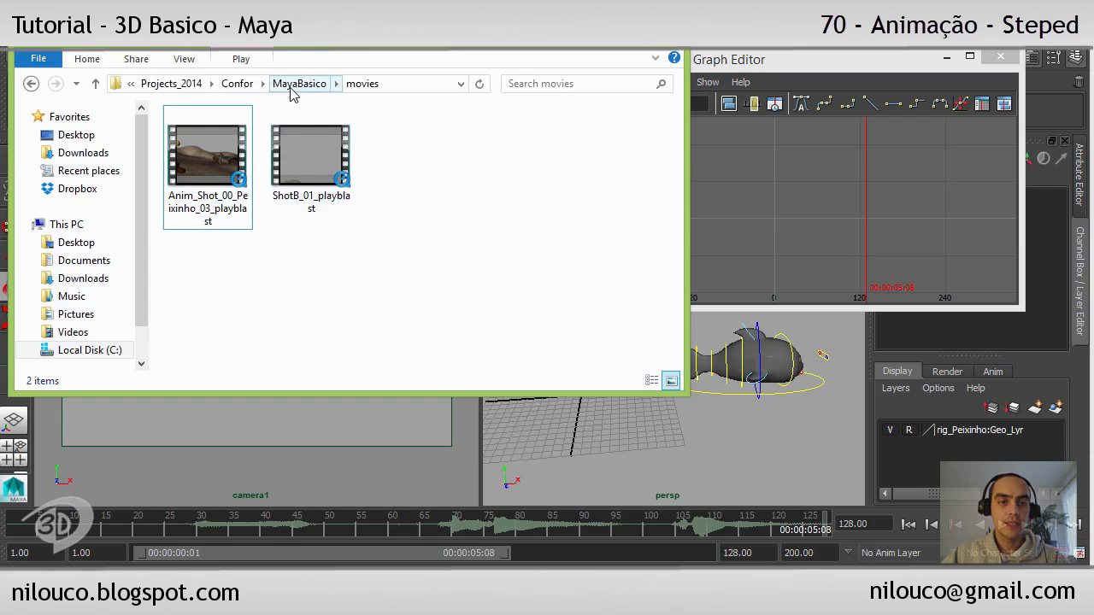
{"action": "left_click", "coordinate": [241, 84]}
{"action": "double_click", "coordinate": [223, 138]}
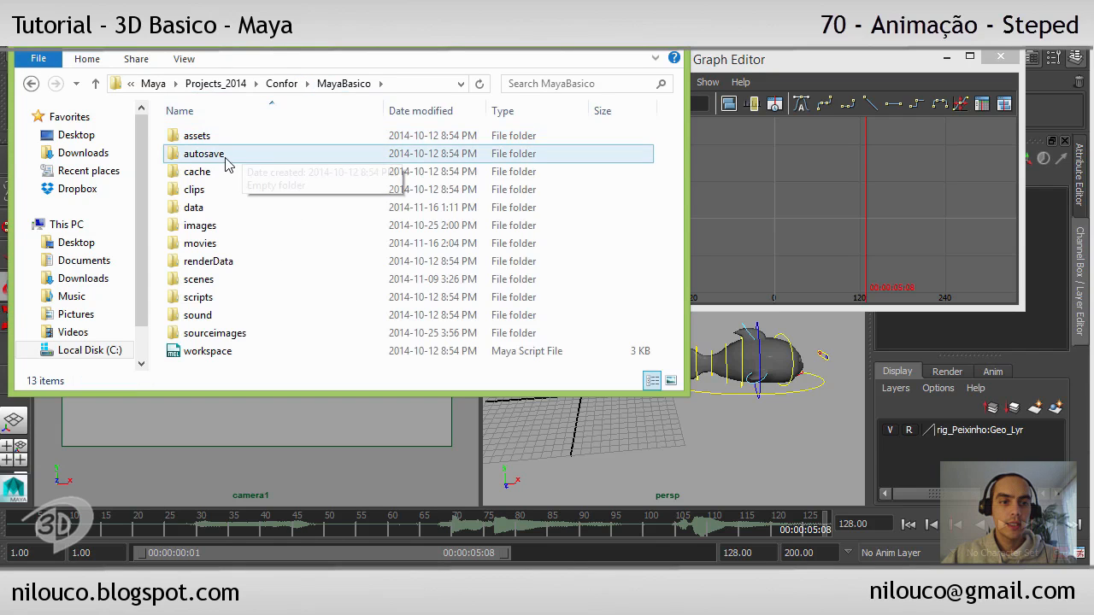
{"action": "left_click", "coordinate": [198, 246]}
{"action": "double_click", "coordinate": [200, 246]}
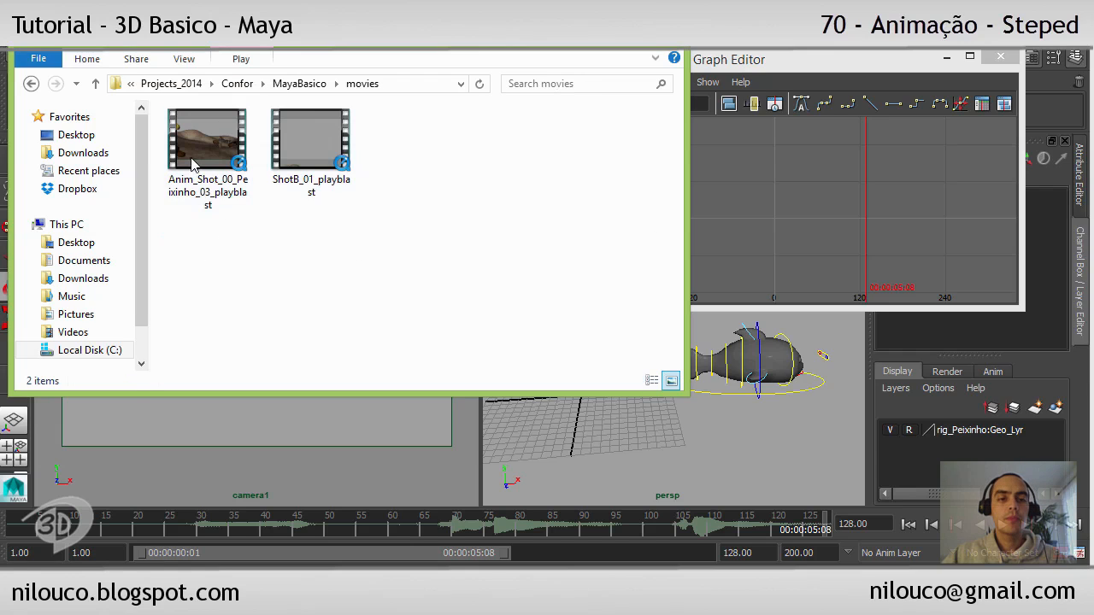
{"action": "left_click", "coordinate": [310, 143]}
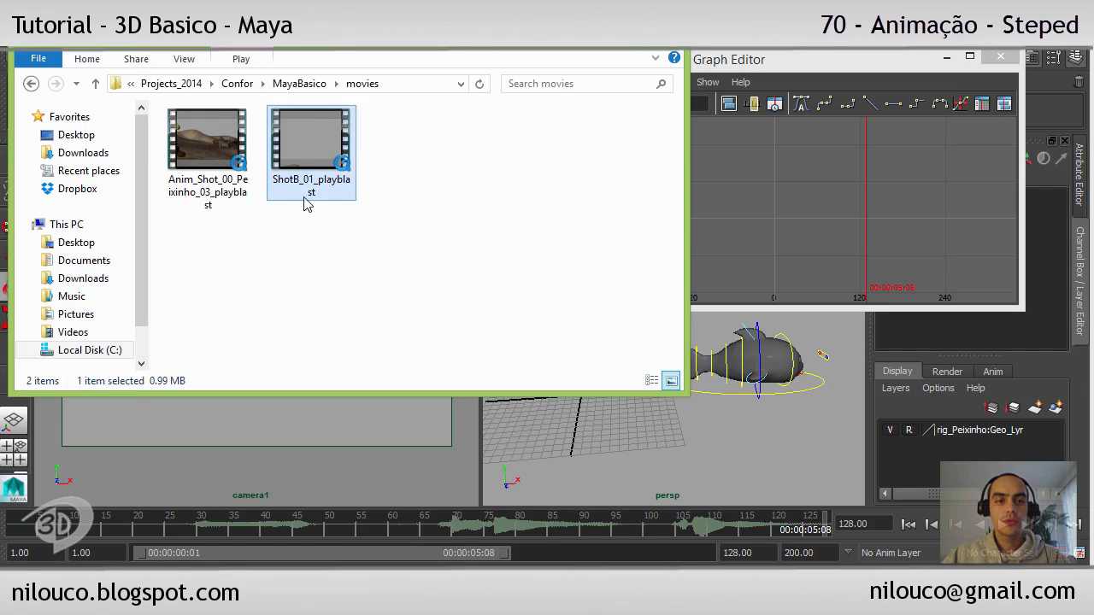